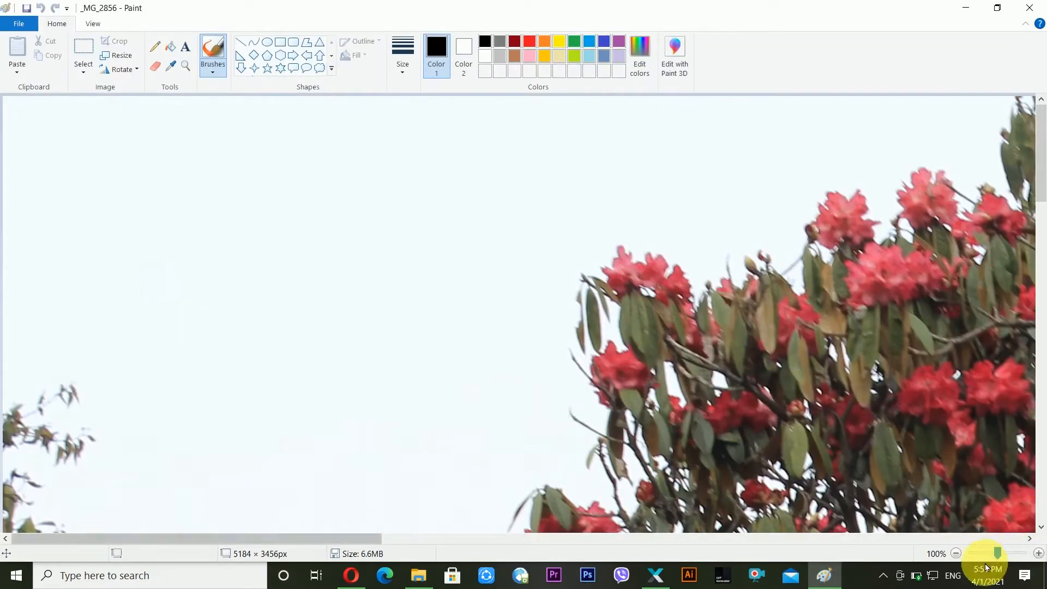
# Close the _MG_2856 photo in Paint and switch to Xpiks
pyautogui.click(987, 553)
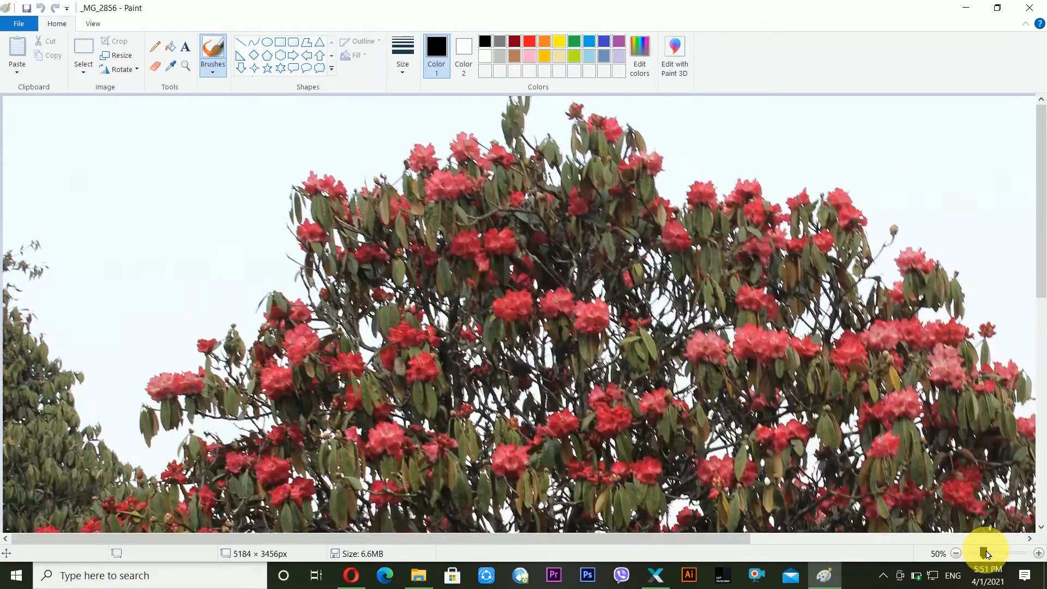
pyautogui.click(1029, 8)
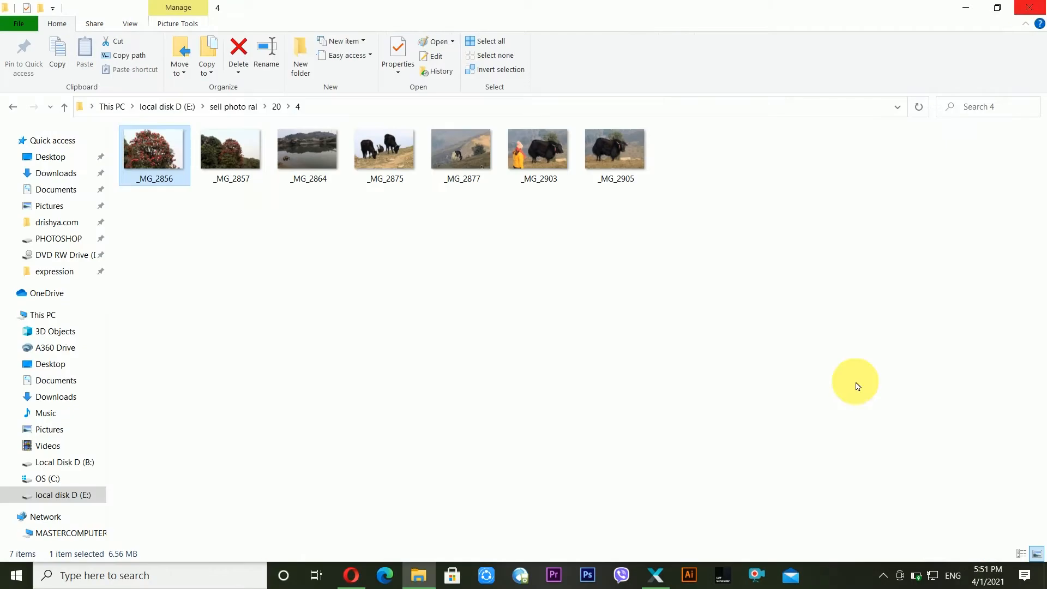
pyautogui.click(657, 574)
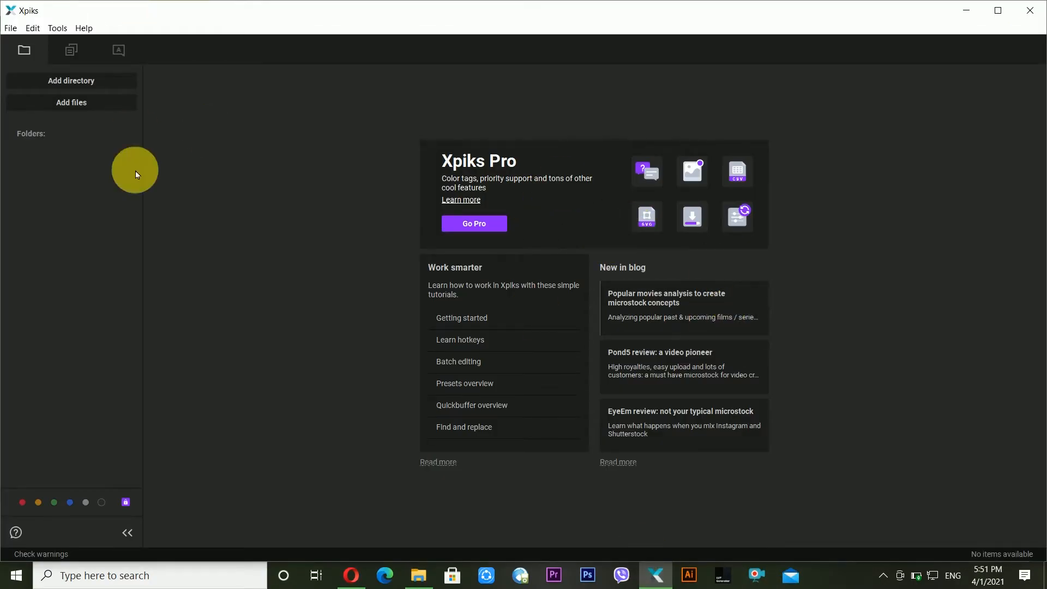
# Start adding artwork files and browse to the "sell photo ral" folder on local disk D (E:)
pyautogui.click(84, 105)
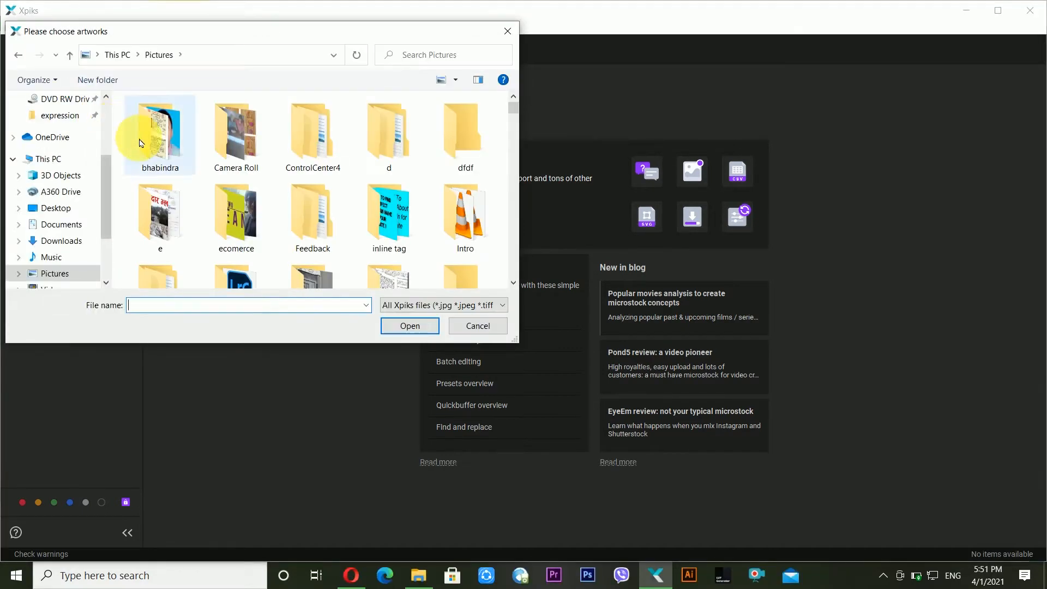
pyautogui.moveTo(105, 215); pyautogui.dragTo(115, 305)
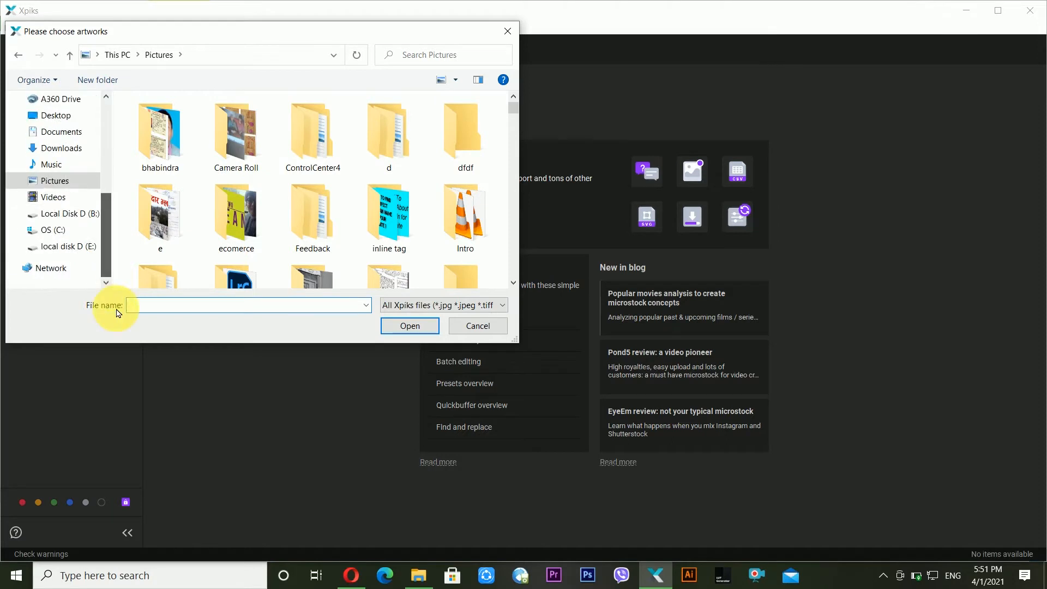
pyautogui.click(76, 246)
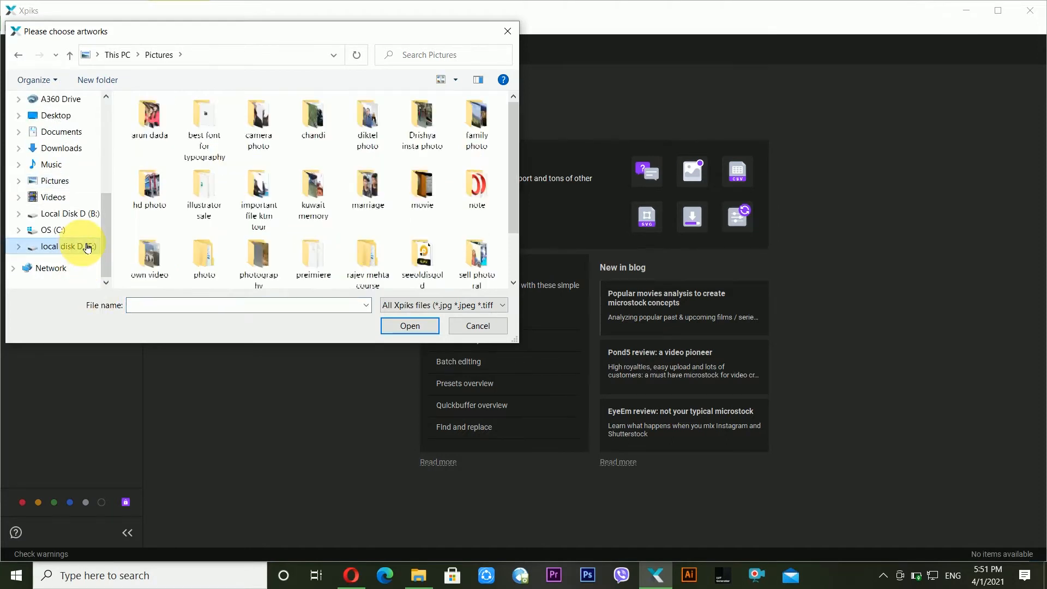
pyautogui.click(271, 248)
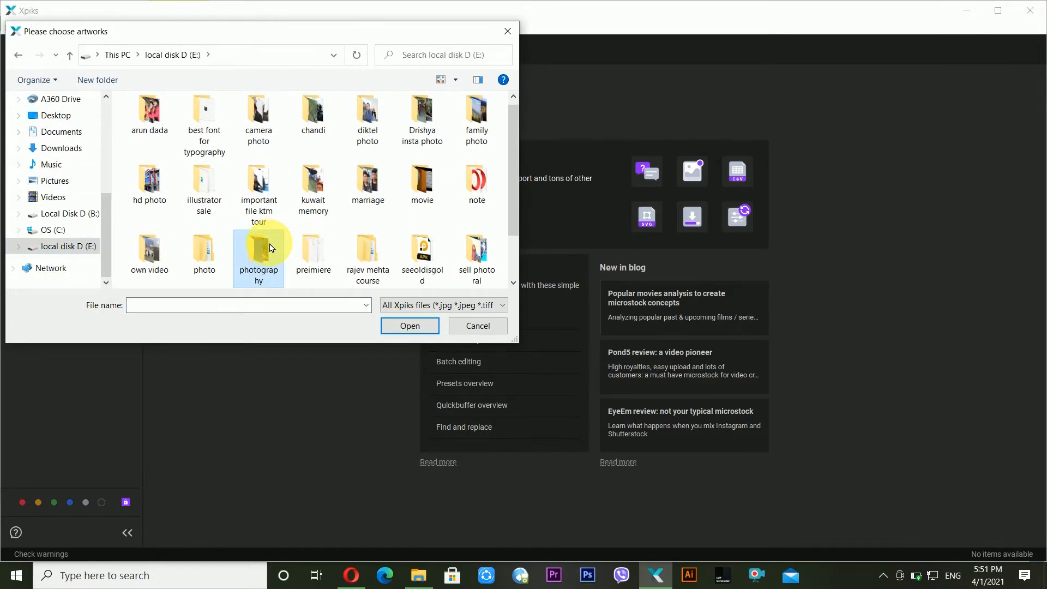
pyautogui.press('s')
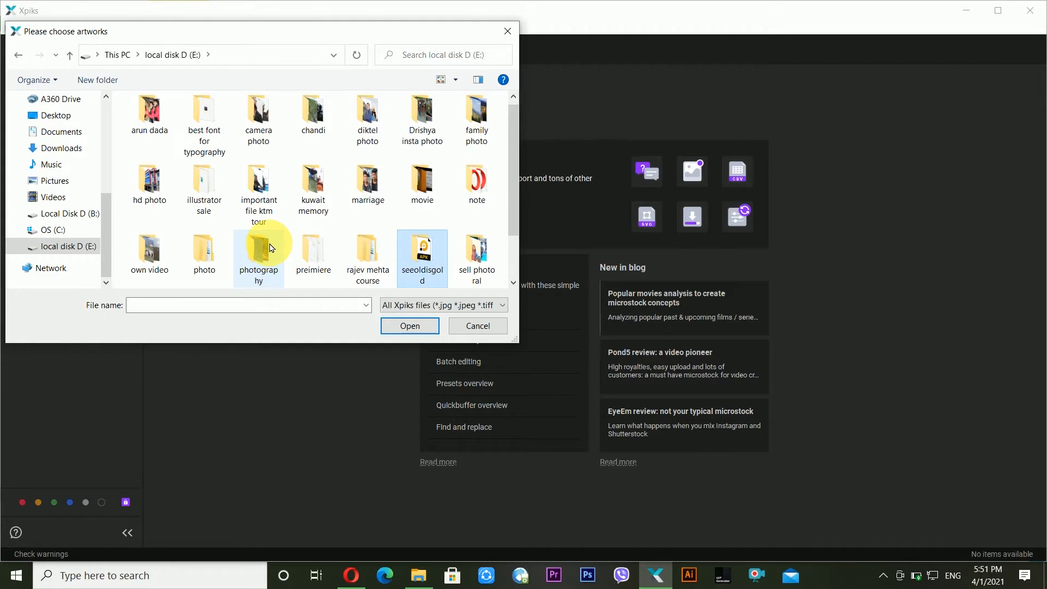
pyautogui.doubleClick(477, 251)
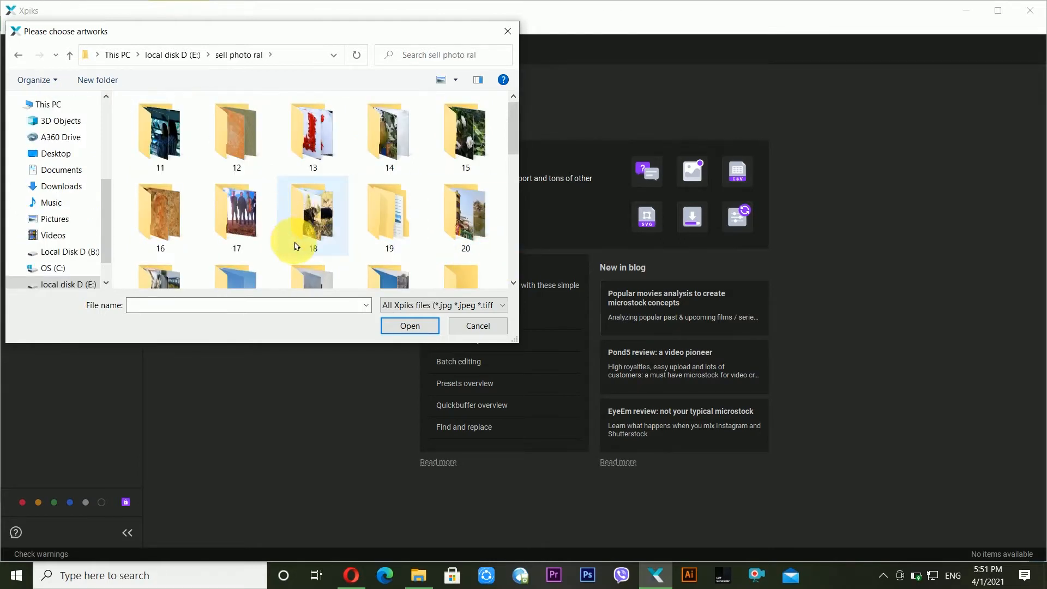
# Add the photo _MG_2856 from subfolder 4 inside folder 20
pyautogui.press('2')
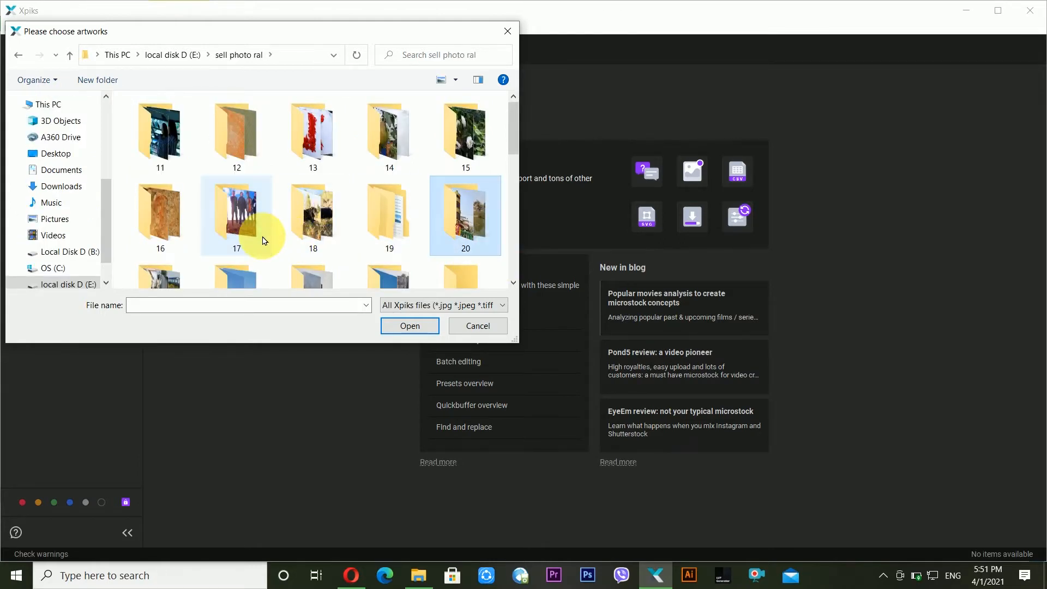
pyautogui.press('Return')
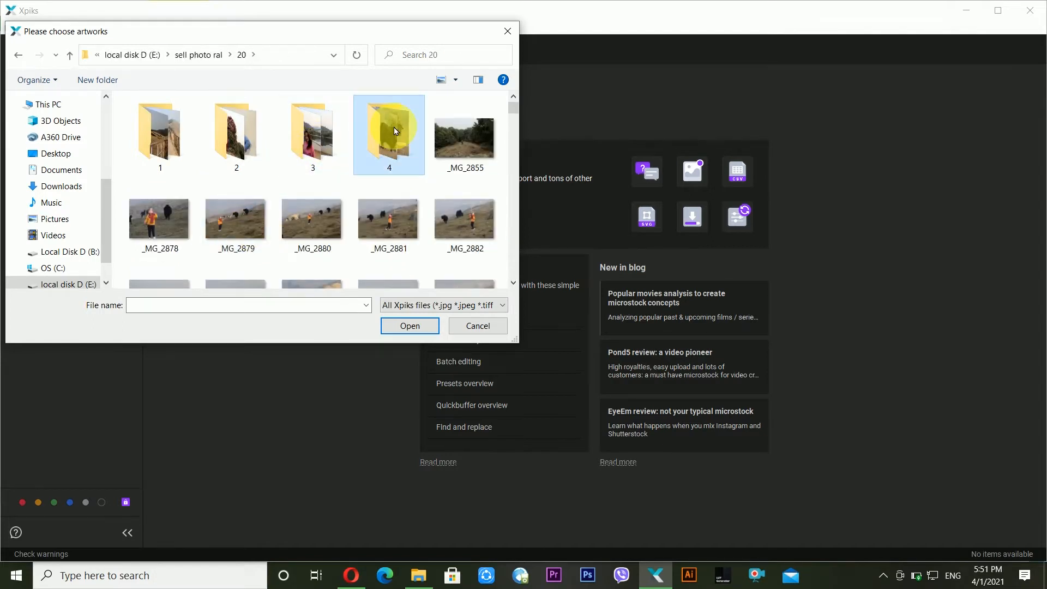
pyautogui.doubleClick(386, 129)
pyautogui.click(162, 134)
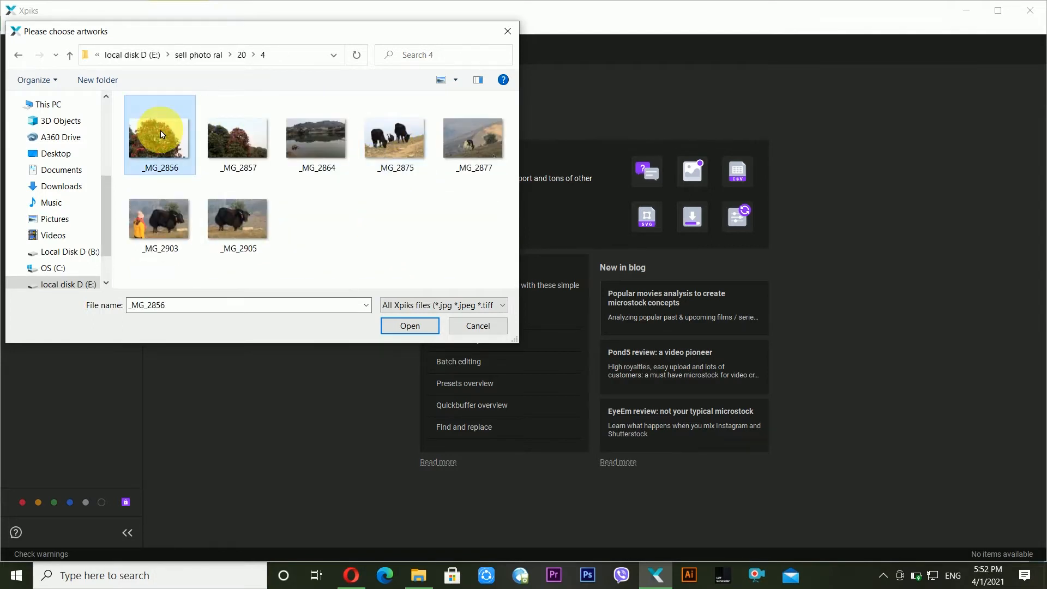
pyautogui.doubleClick(162, 134)
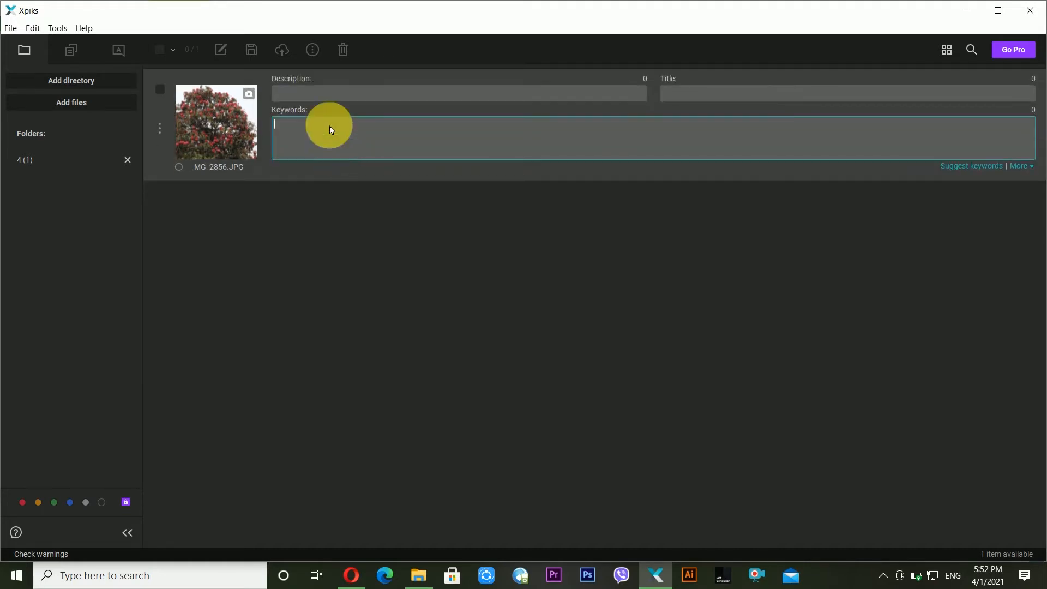
# Enter "A beautiful Rhododendron large tree with misty sky at Nepal" as the photo's description
pyautogui.click(318, 99)
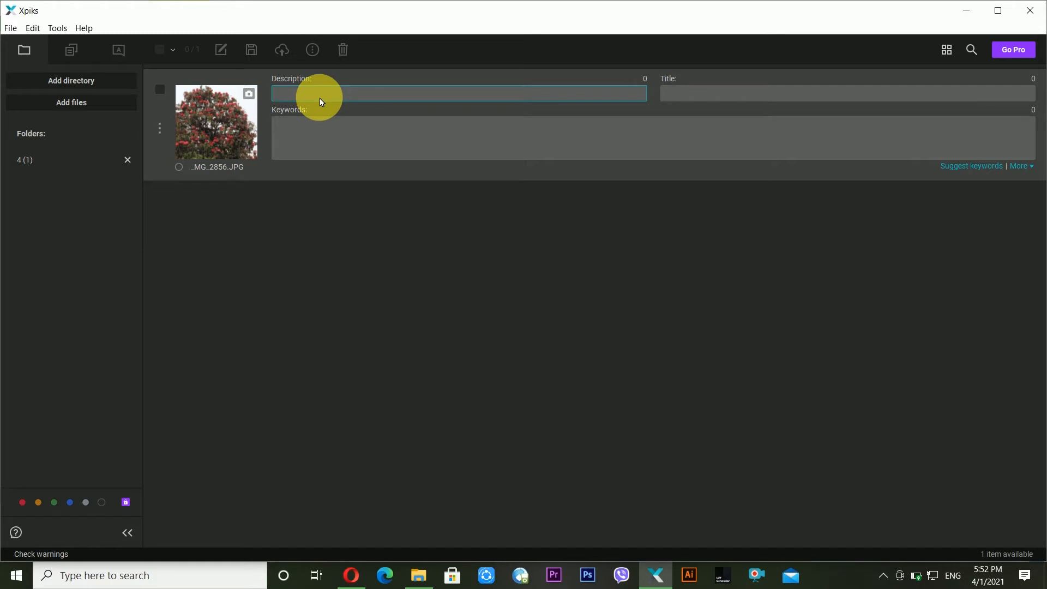
pyautogui.write('A beautiful ')
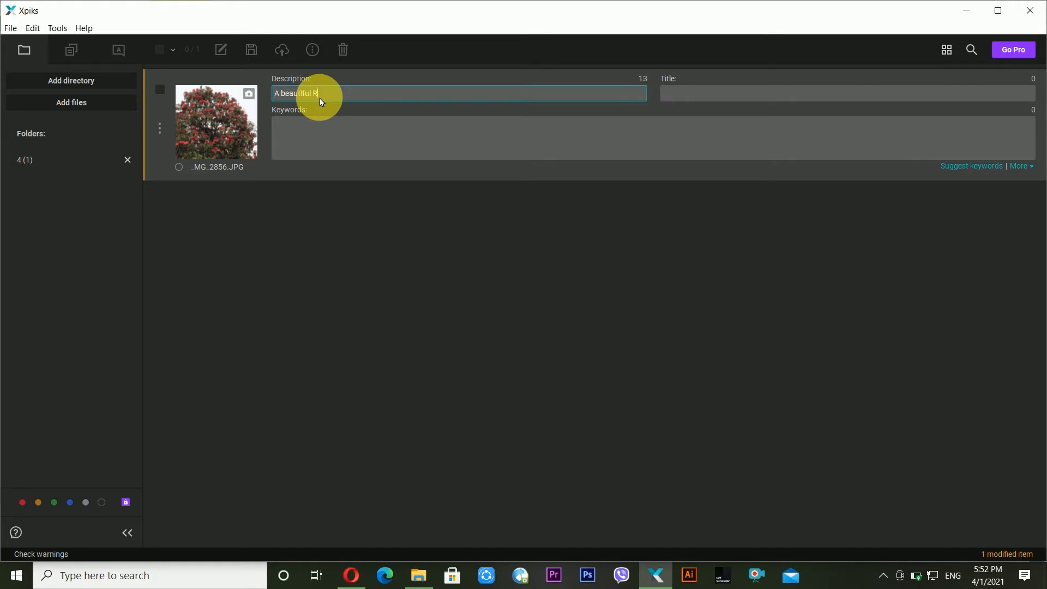
pyautogui.write('Rhododenron')
pyautogui.press('BackSpace')
pyautogui.press('BackSpace')
pyautogui.press('BackSpace')
pyautogui.press('BackSpace')
pyautogui.press('BackSpace')
pyautogui.write('large tree with misty sky at Nepal')
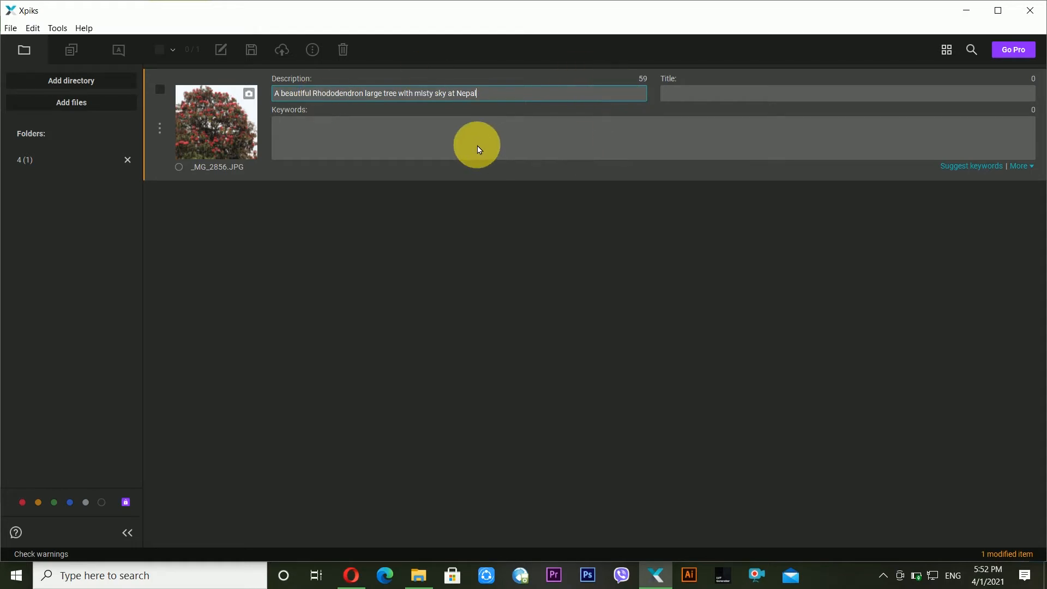
# Copy the full description text into the photo's title
pyautogui.click(306, 94)
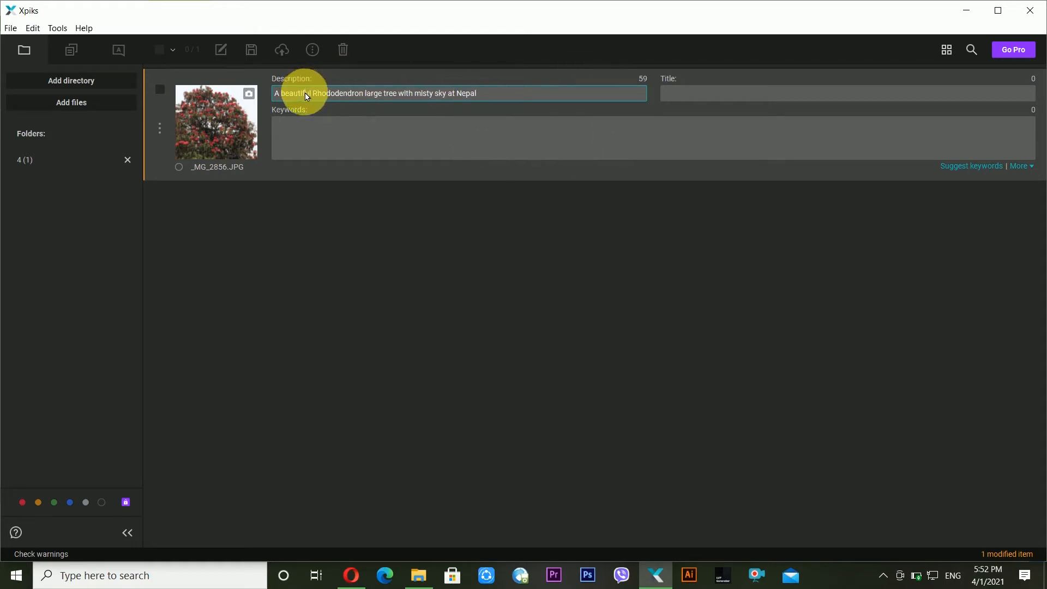
pyautogui.moveTo(481, 94); pyautogui.dragTo(220, 92)
pyautogui.hotkey('ctrl', 'c')
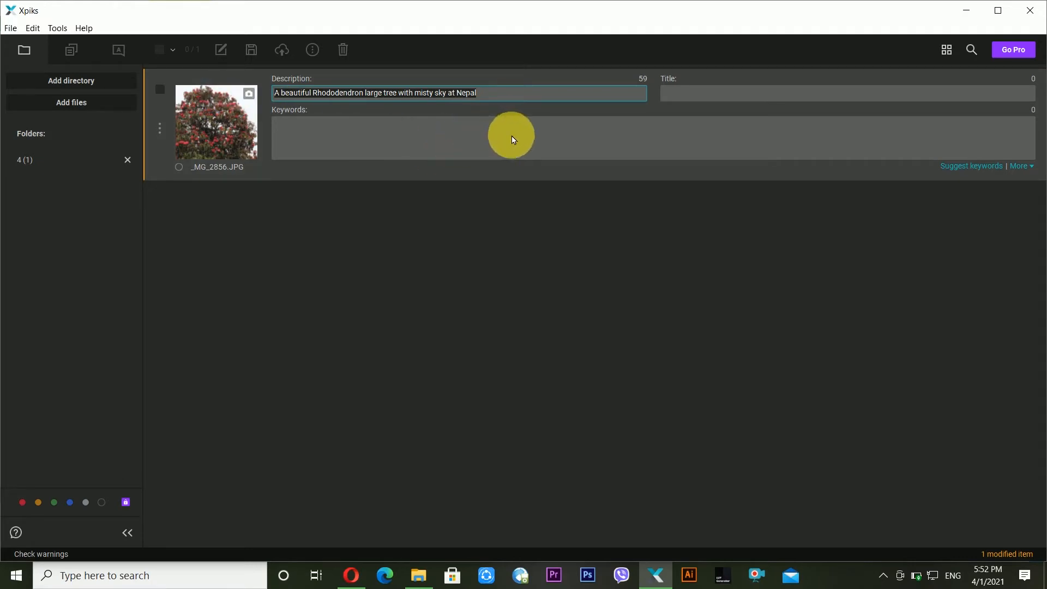
pyautogui.click(712, 102)
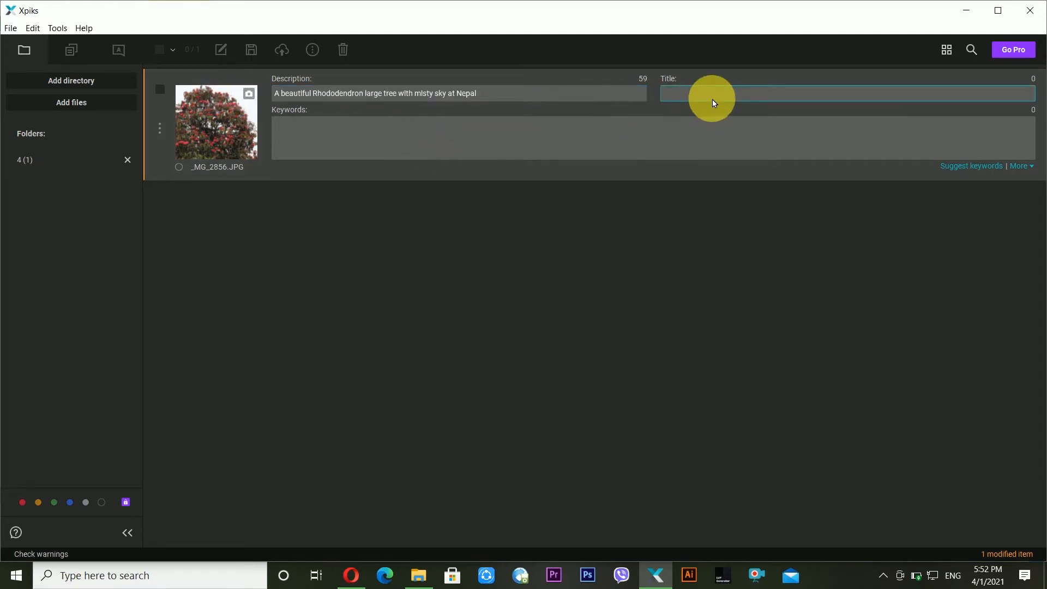
pyautogui.hotkey('ctrl', 'v')
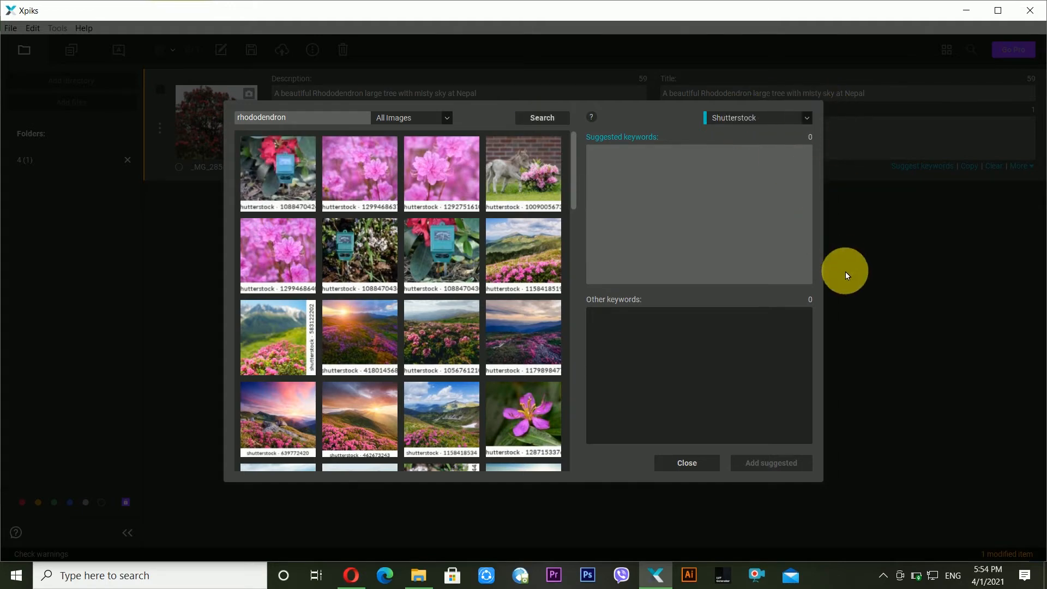
# Close the keyword suggestions, then remove the photo's keyword and add "rhododendrons" again from the autocomplete suggestions
pyautogui.click(685, 472)
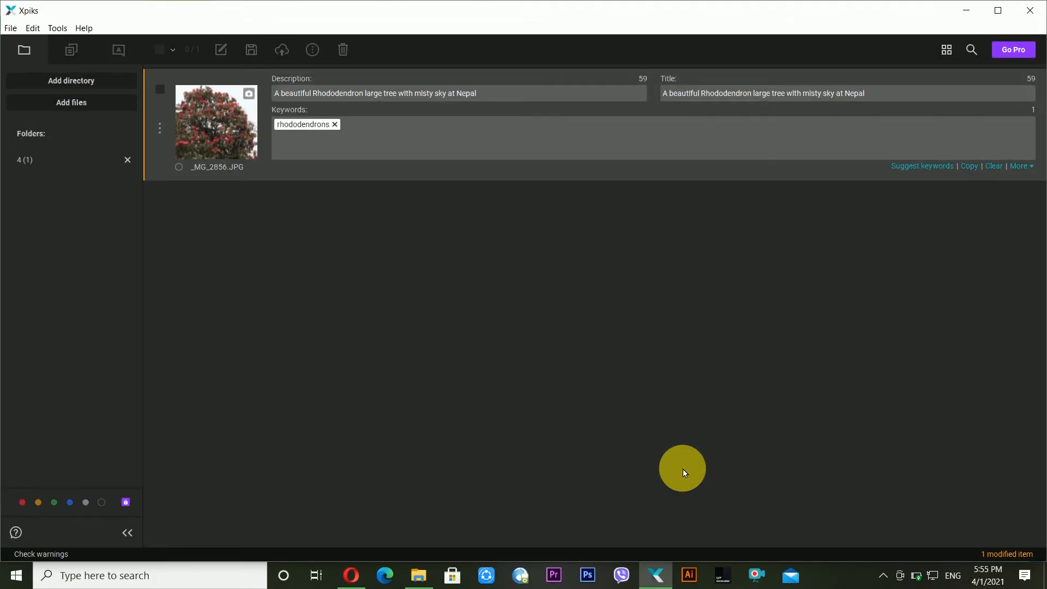
pyautogui.click(335, 125)
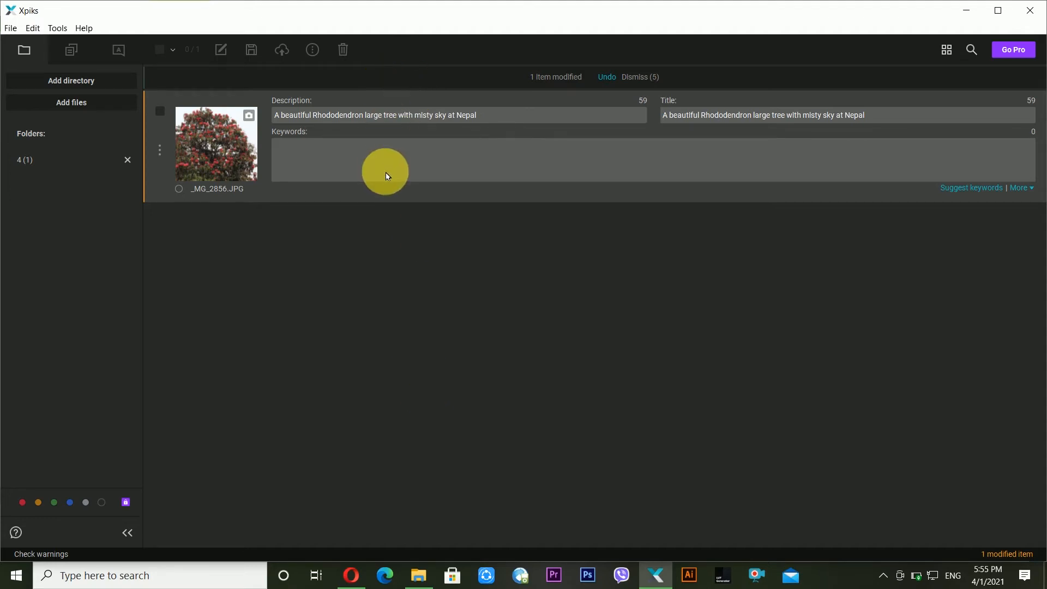
pyautogui.click(354, 157)
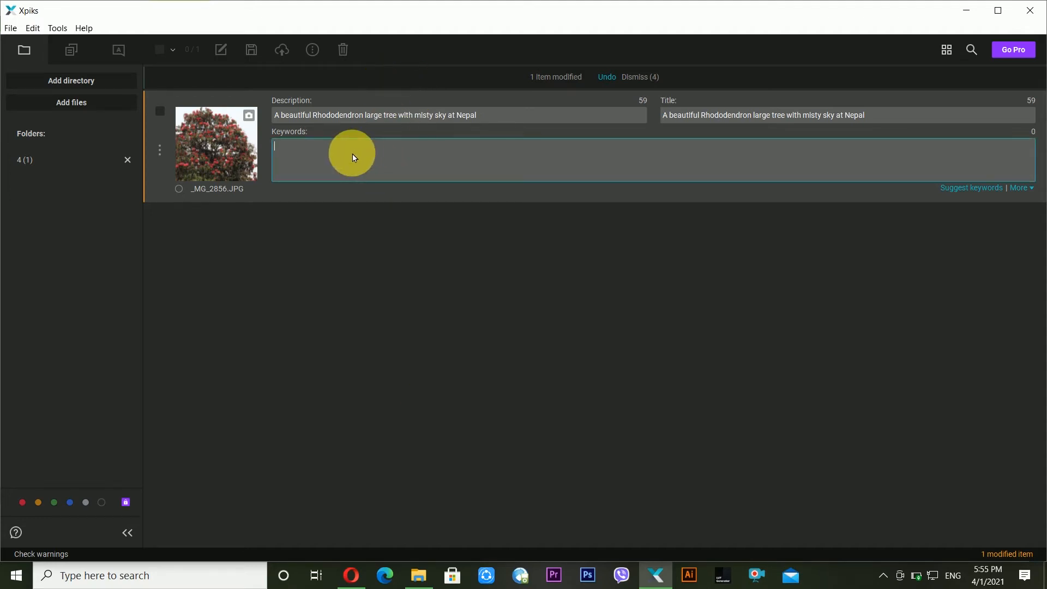
pyautogui.write('rhodod')
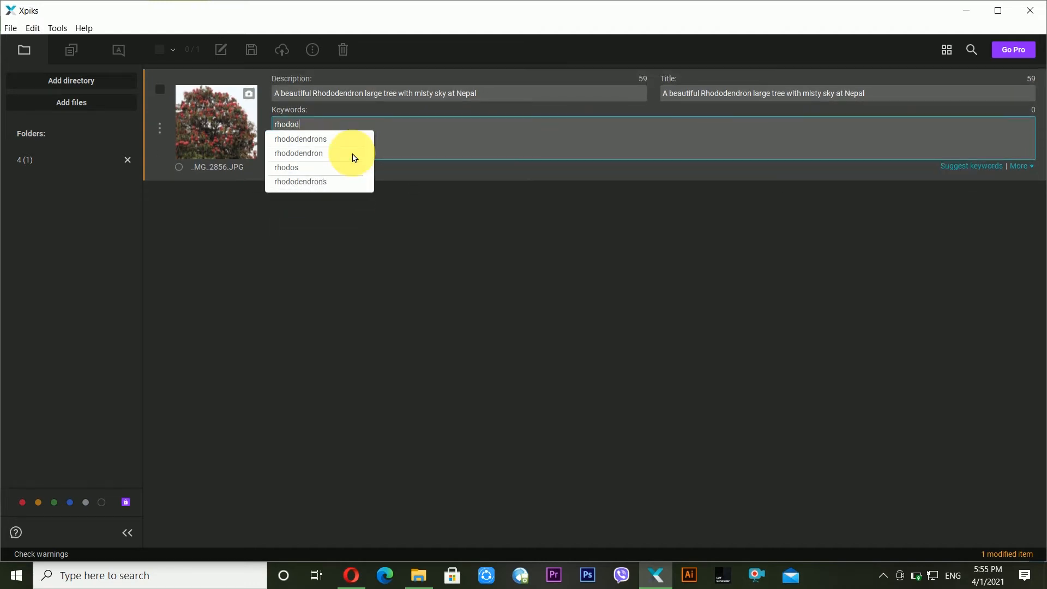
pyautogui.press('Down')
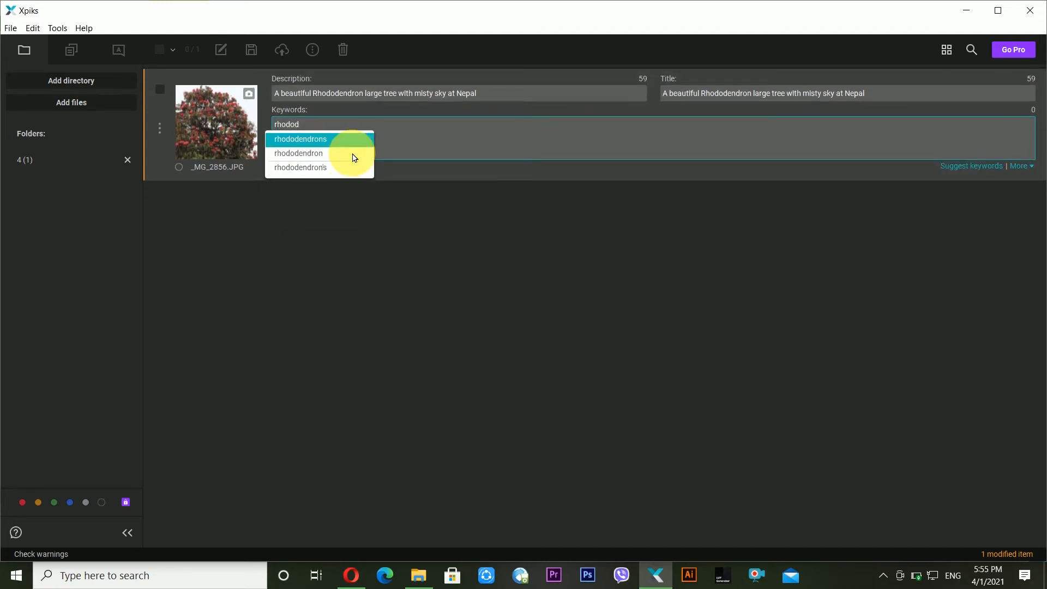
pyautogui.press('Return')
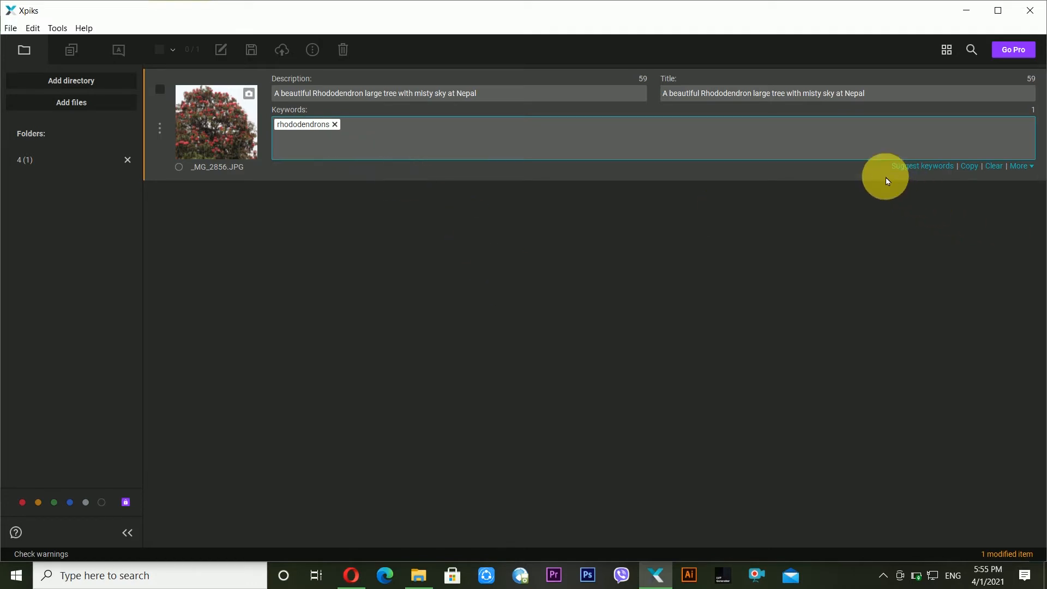
# Open keyword suggestions for the photo and search all Shutterstock images for "rhododenron"
pyautogui.click(913, 169)
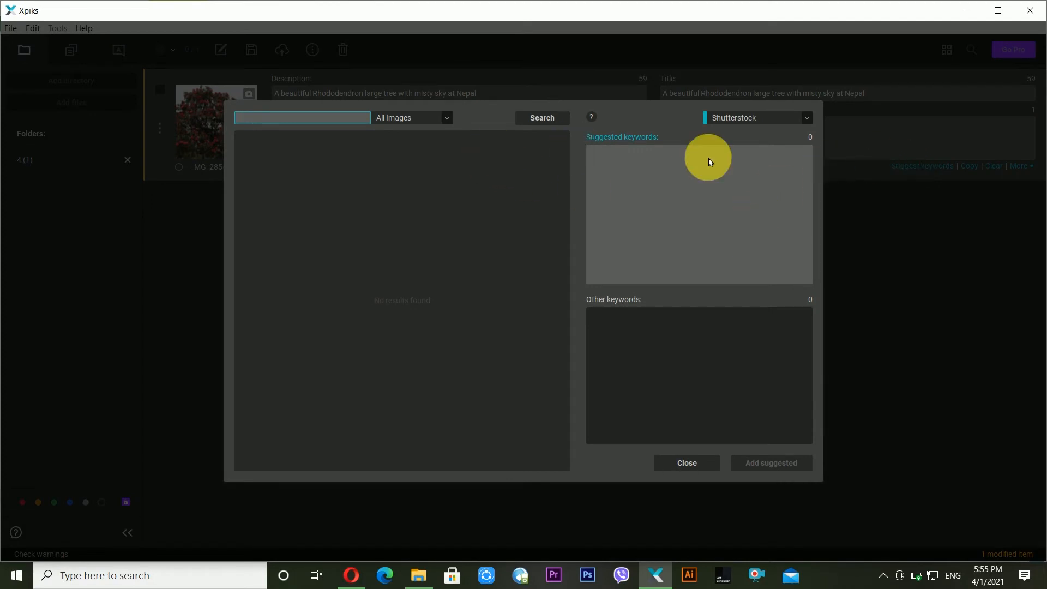
pyautogui.click(768, 122)
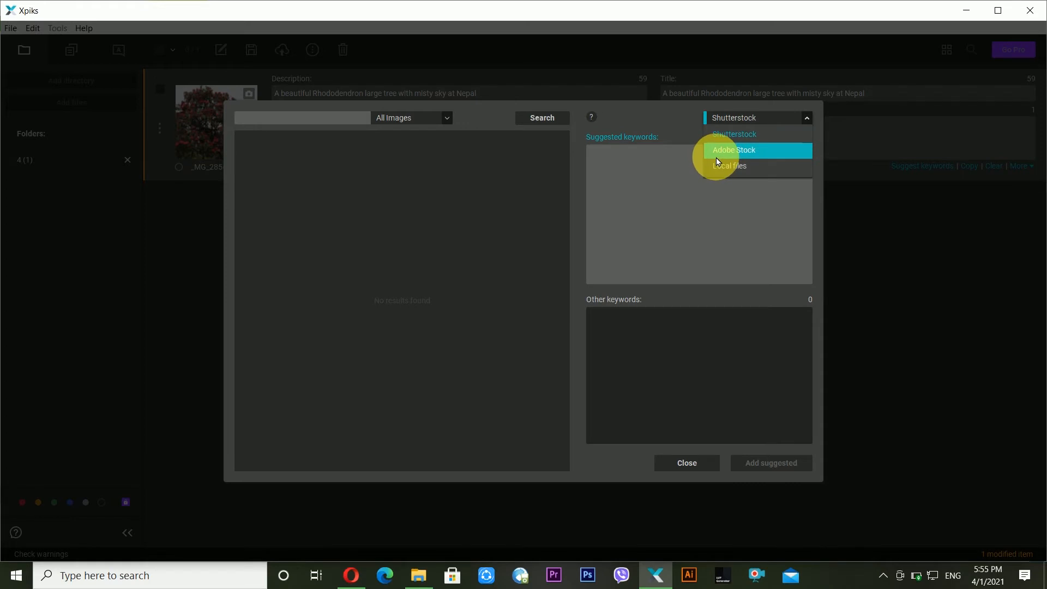
pyautogui.click(302, 126)
pyautogui.click(313, 120)
pyautogui.write('rhodo')
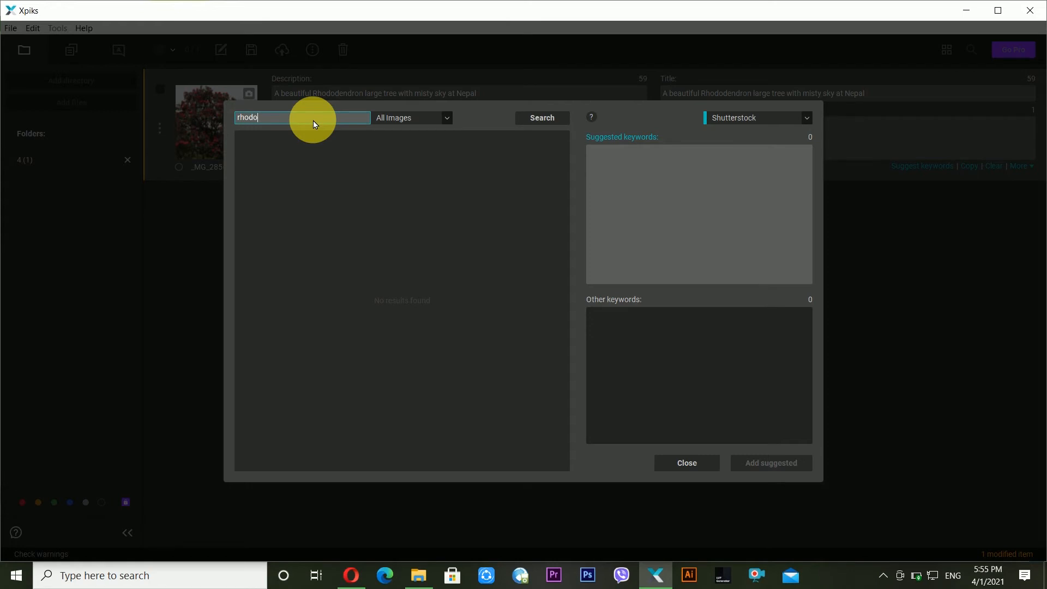
pyautogui.write('denron')
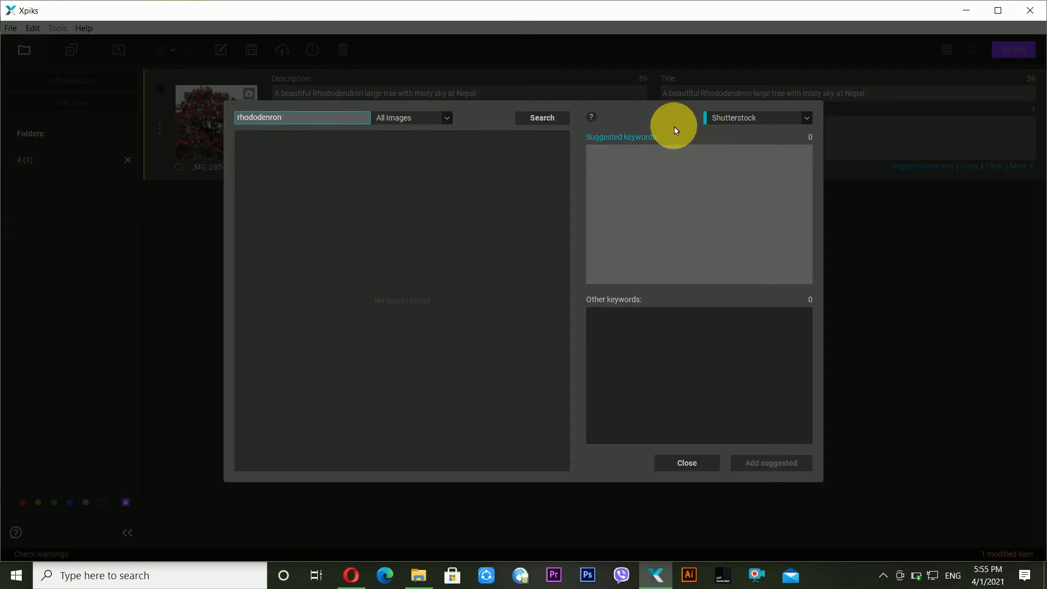
pyautogui.click(540, 118)
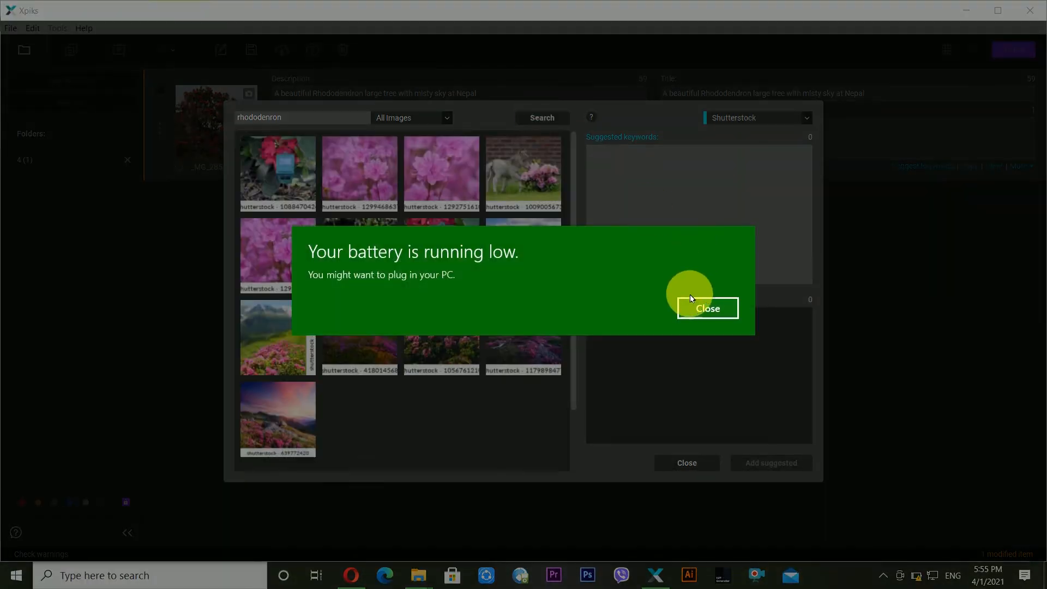
pyautogui.click(696, 304)
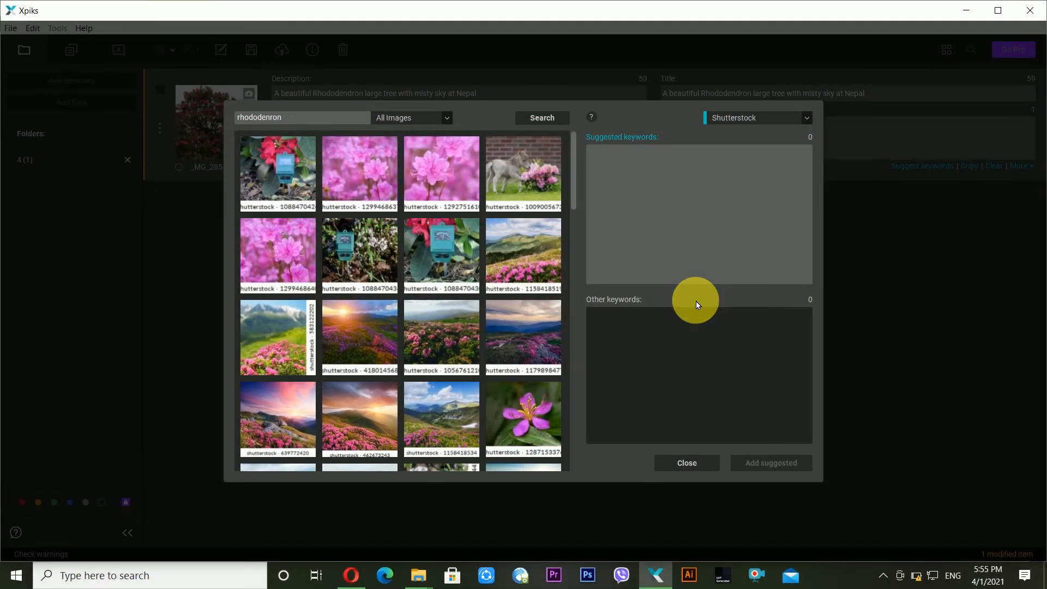
# Select the first soil-meter image, the second image in the fourth row and the third in the third row as keyword sources
pyautogui.click(263, 172)
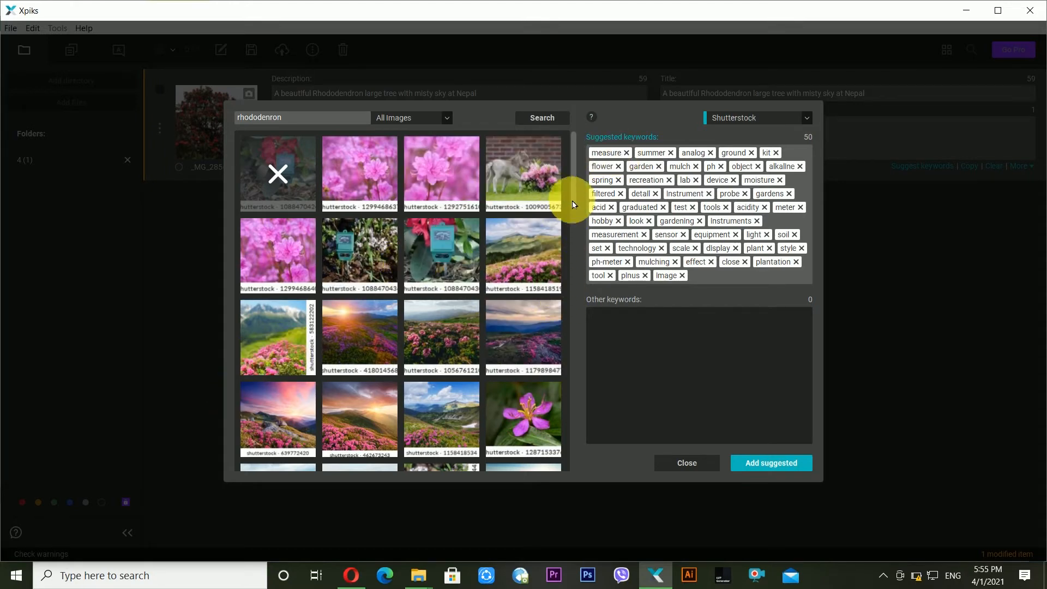
pyautogui.click(388, 417)
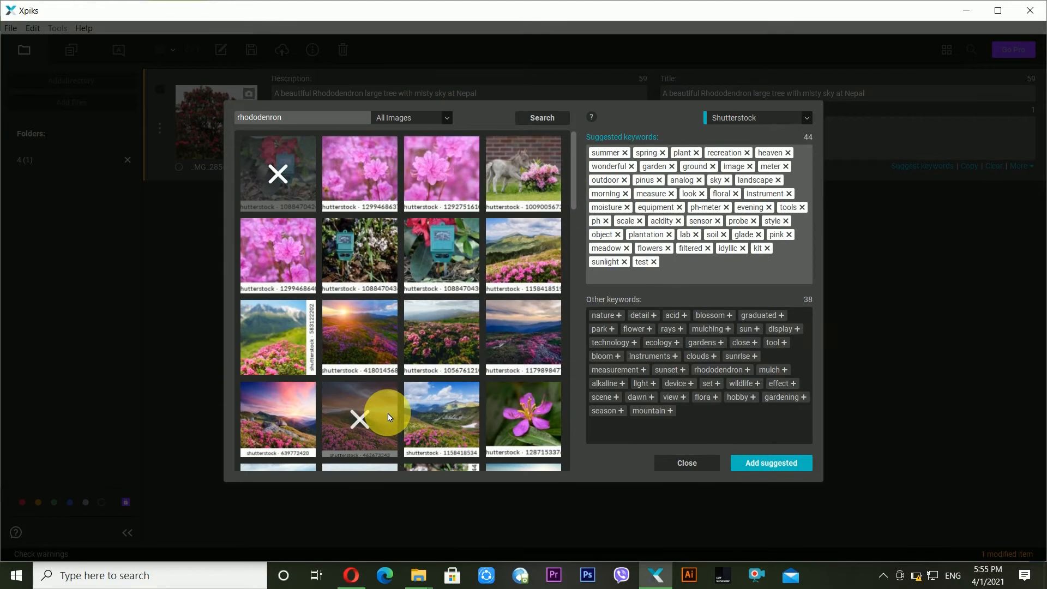
pyautogui.click(463, 349)
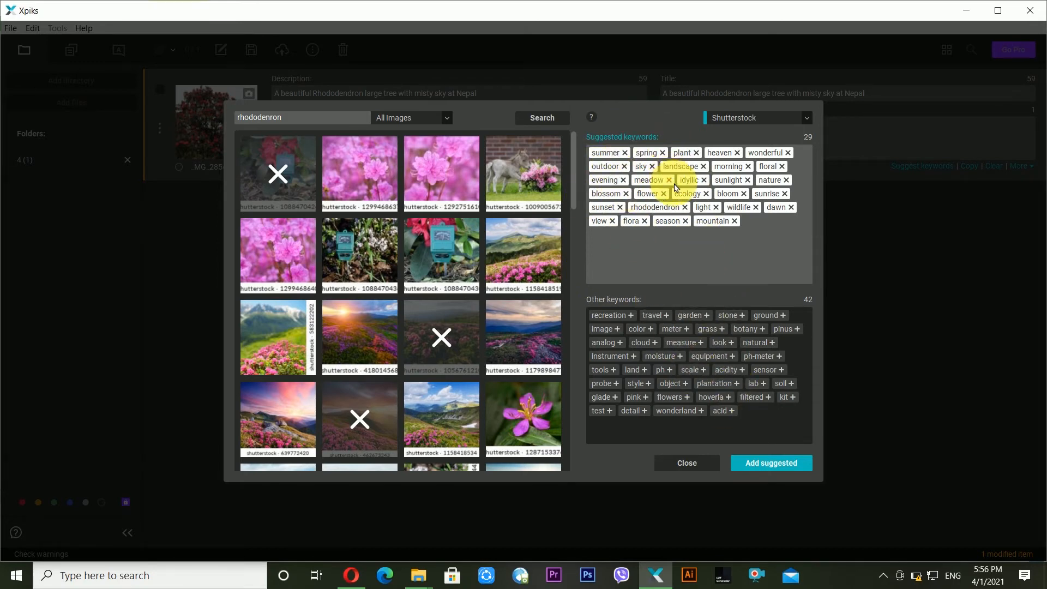
# Exclude "idyllic" and "sunrise" from the suggested keywords and include "garden", "travel" and "meter"
pyautogui.click(705, 182)
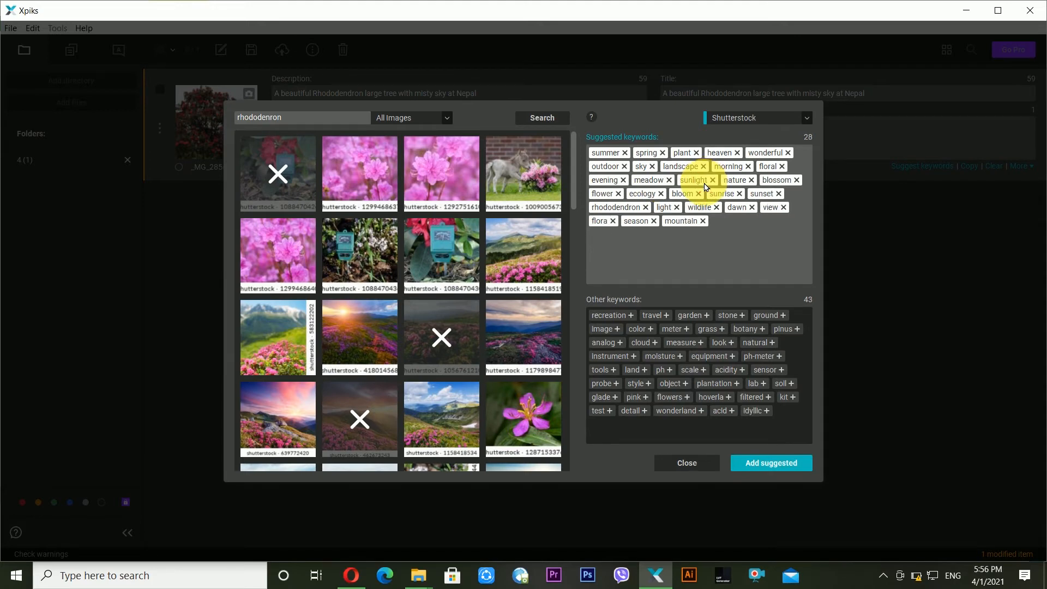
pyautogui.click(741, 193)
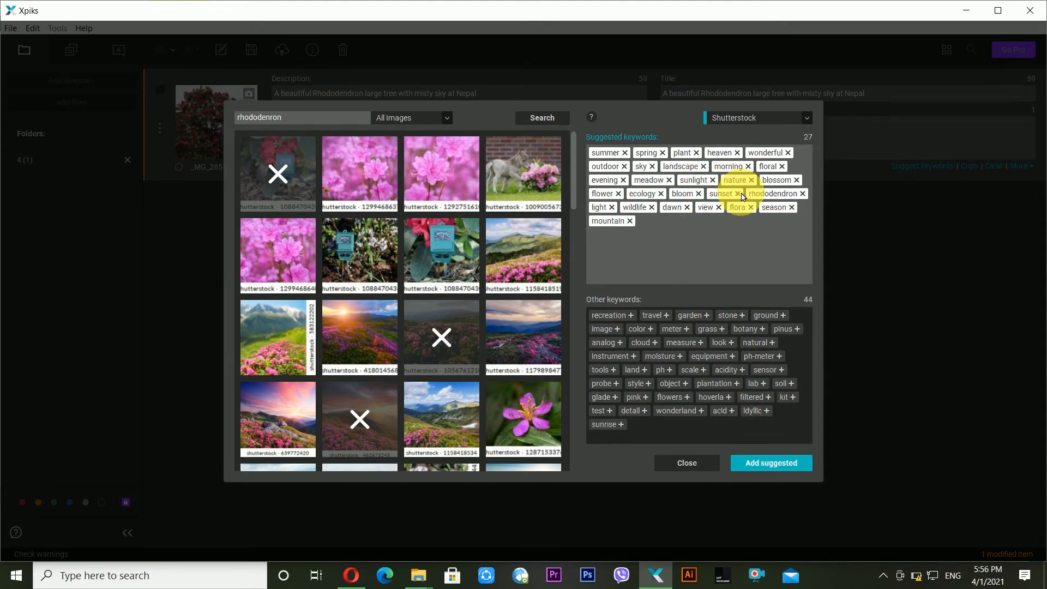
pyautogui.click(691, 316)
pyautogui.click(664, 315)
pyautogui.click(600, 328)
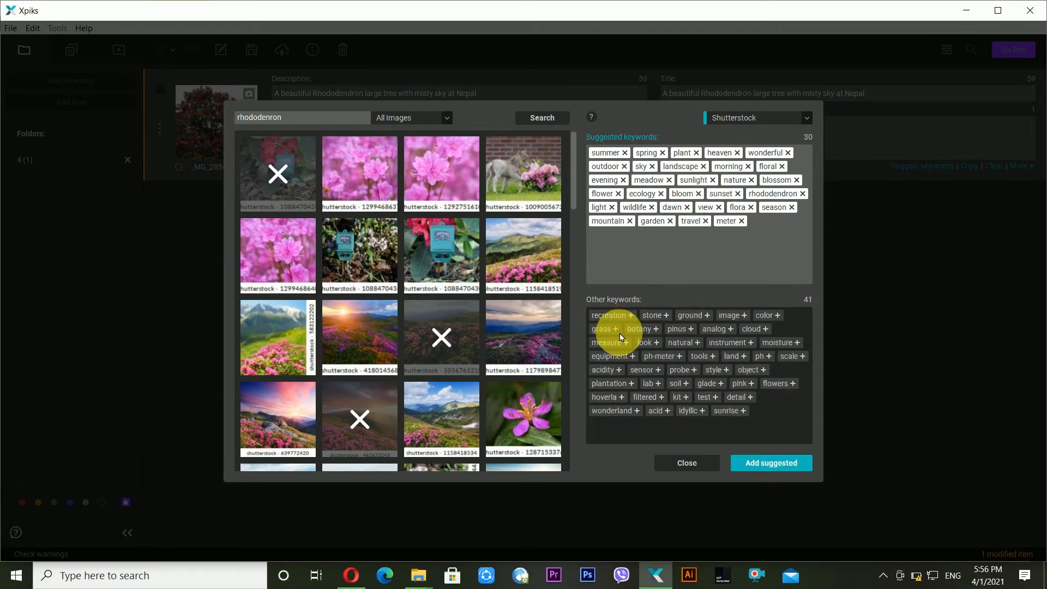
# Include "grass" in the suggested keywords, take it out again, and add the suggested keywords to the photo
pyautogui.click(615, 329)
pyautogui.click(775, 221)
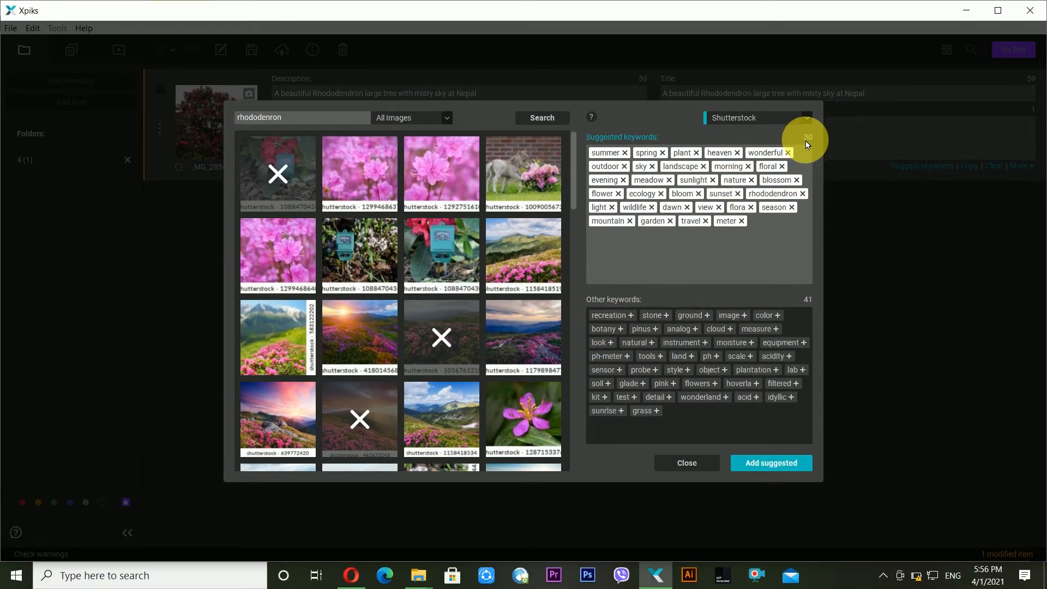
pyautogui.click(737, 464)
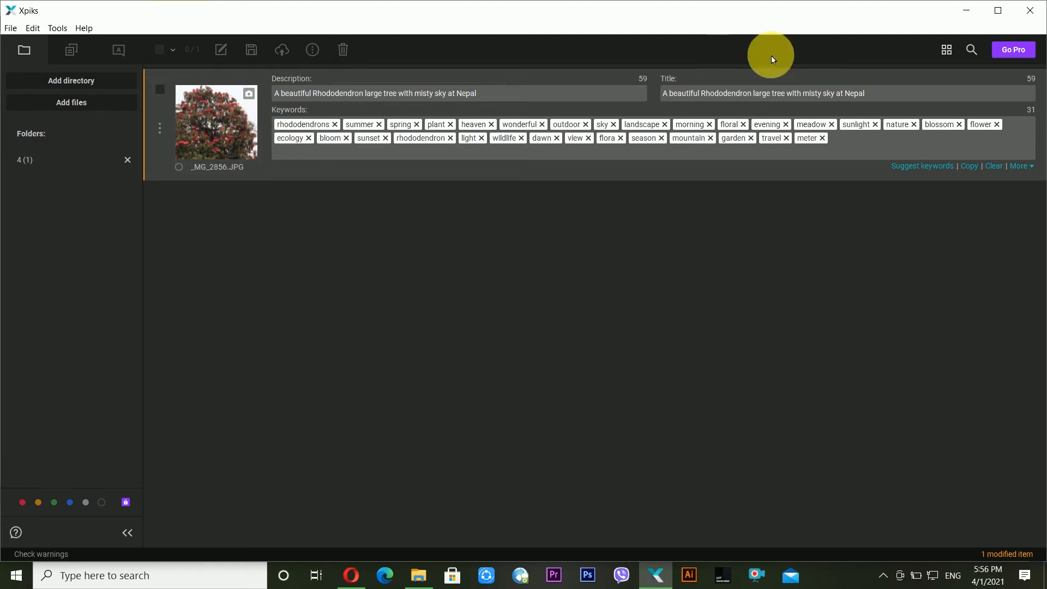
# Add the custom keyword "red color rhododenrons photo" after the photo's existing keywords
pyautogui.click(873, 140)
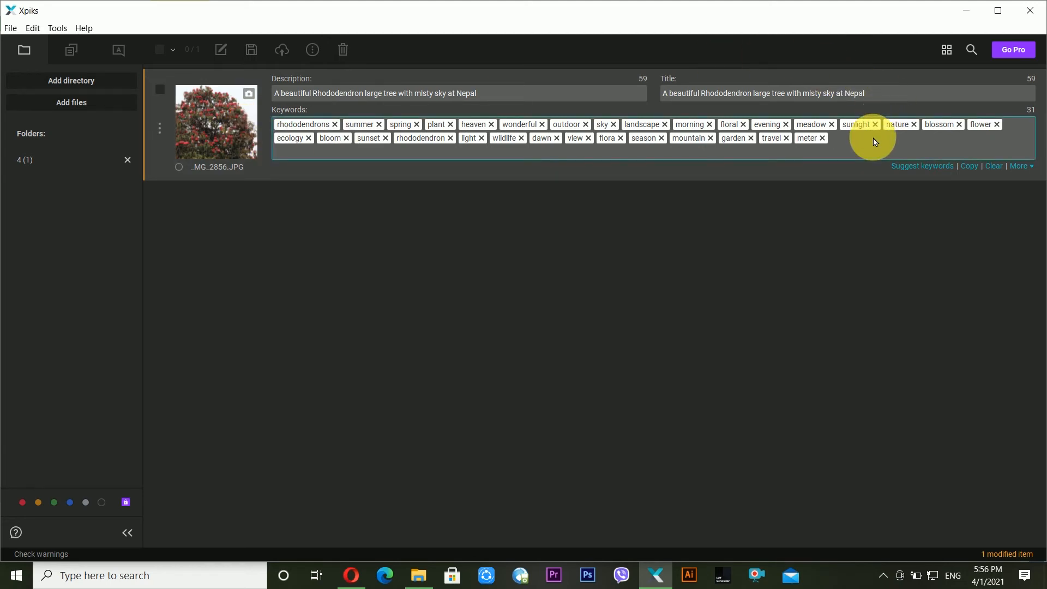
pyautogui.write('red color rhod')
pyautogui.write('odendro')
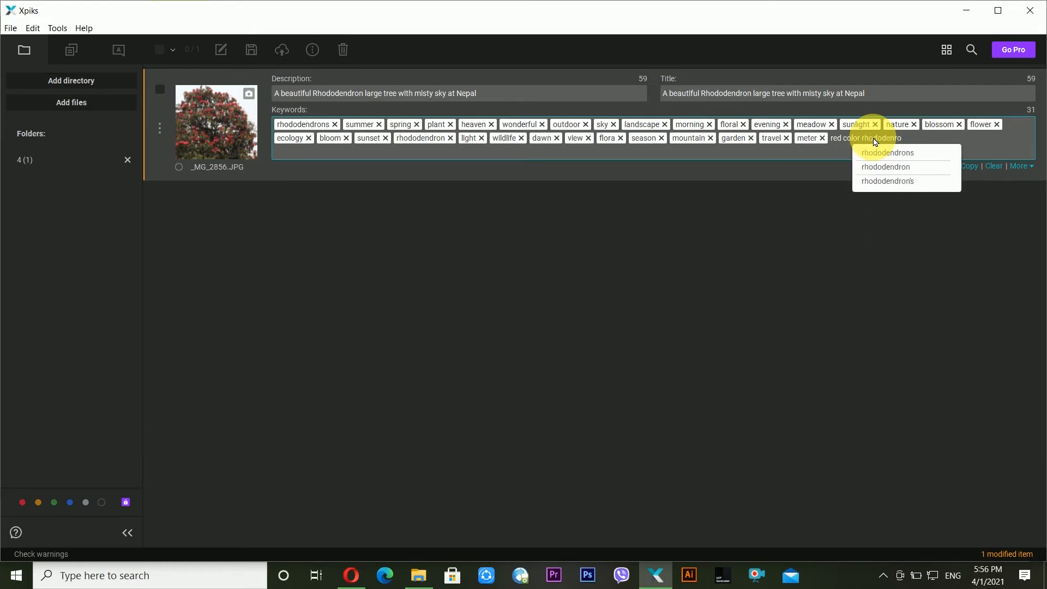
pyautogui.write('ns photo')
pyautogui.press('Return')
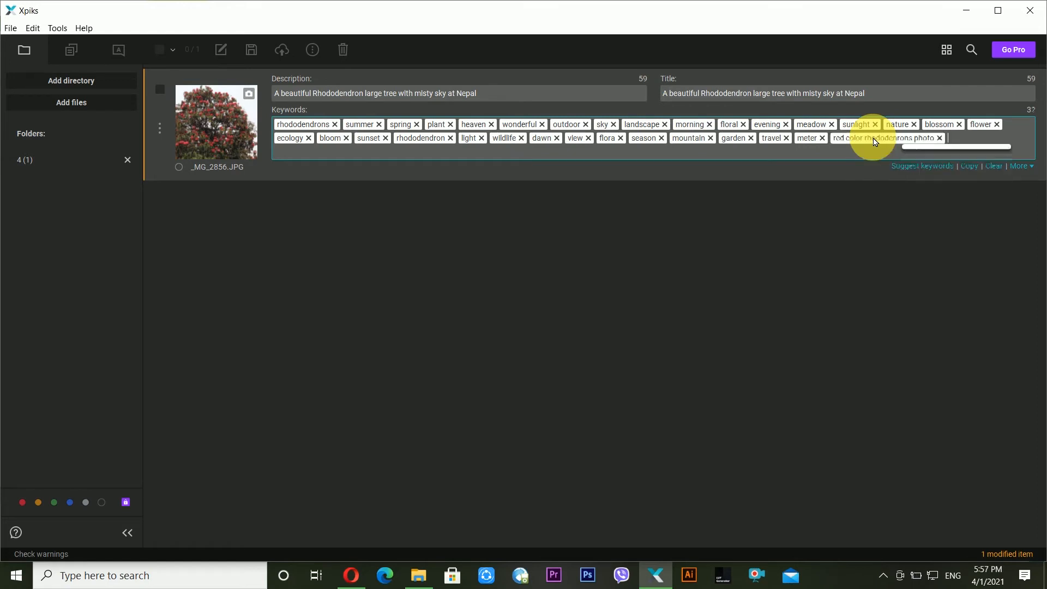
# Add the keywords "rhododenron jungle", "misty sky" and "cloudy sky" to the photo
pyautogui.write('roho')
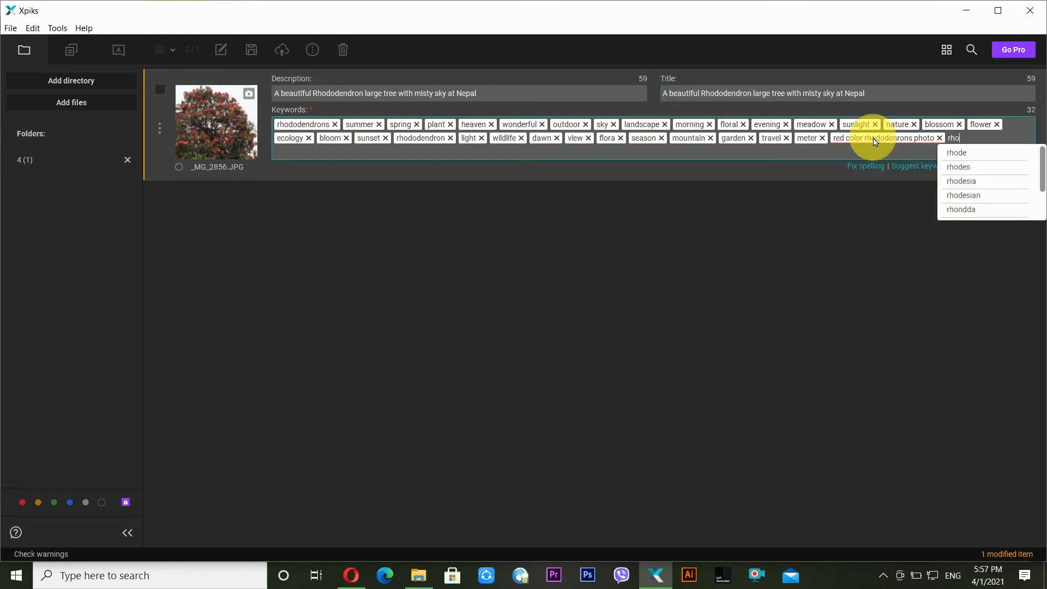
pyautogui.write('dodenron jungle')
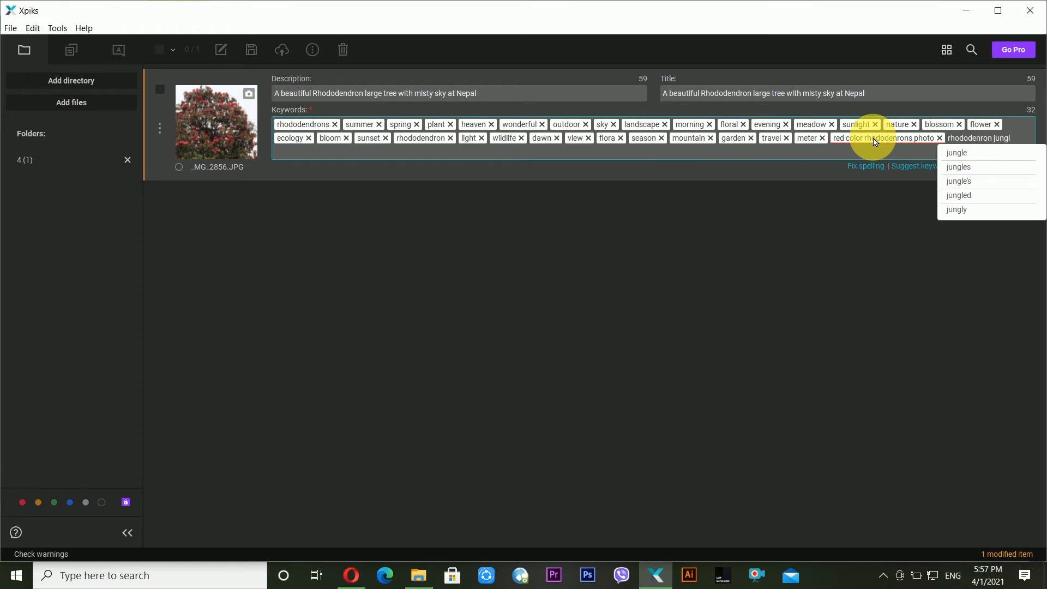
pyautogui.press('Return')
pyautogui.write('misty sky')
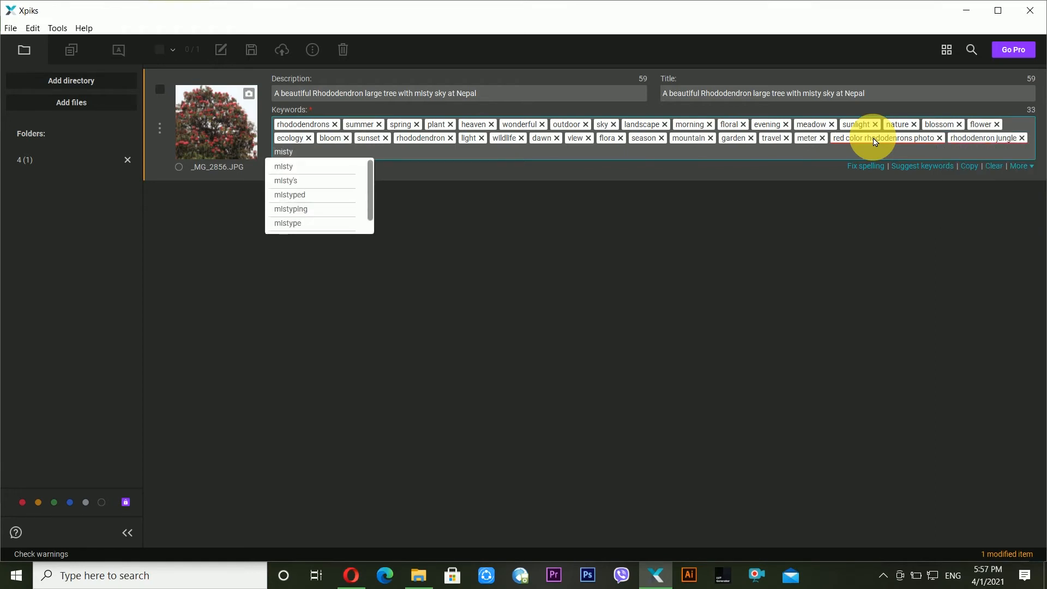
pyautogui.press('Return')
pyautogui.write('cloudy sky')
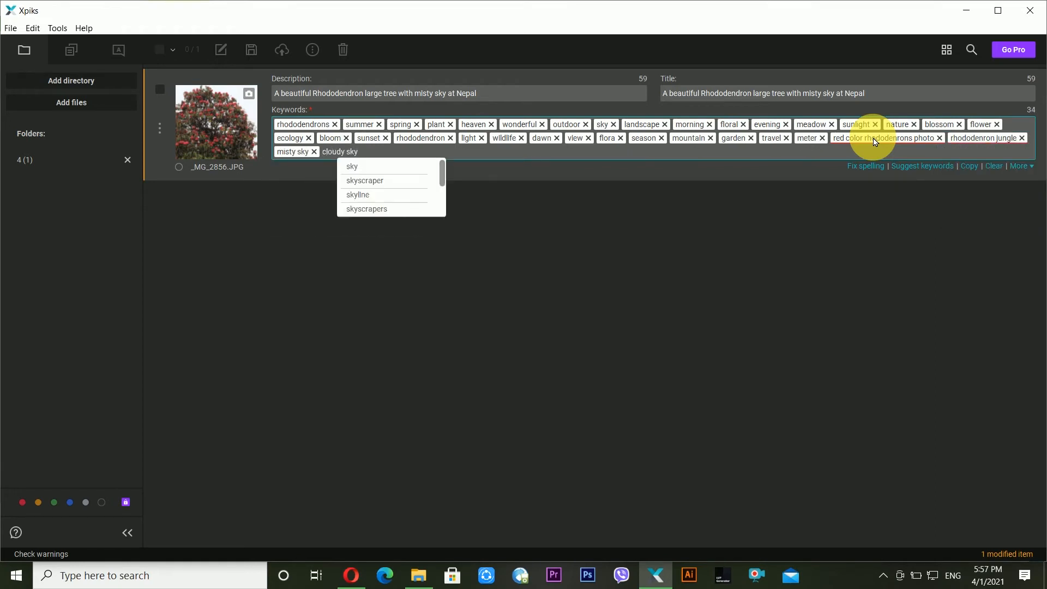
pyautogui.press('Return')
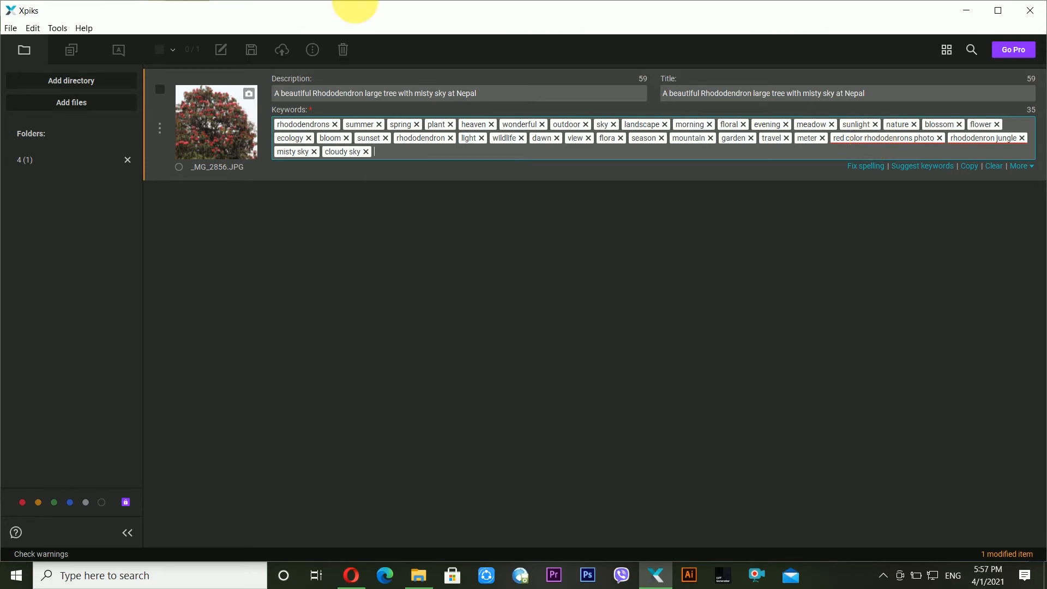
# Select the rhododendron photo and export its metadata without backing up the file
pyautogui.click(161, 91)
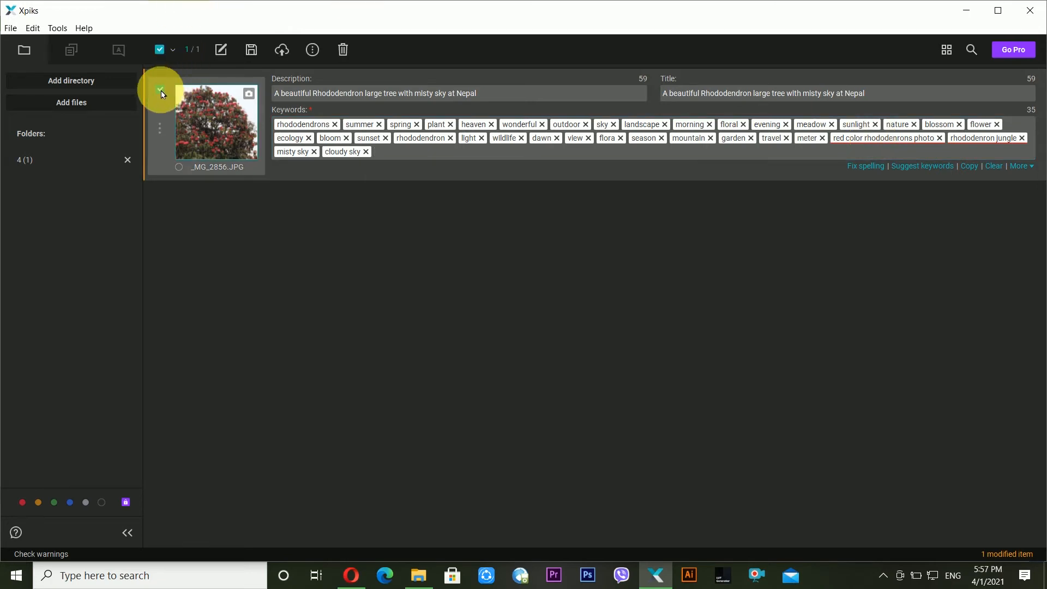
pyautogui.click(259, 54)
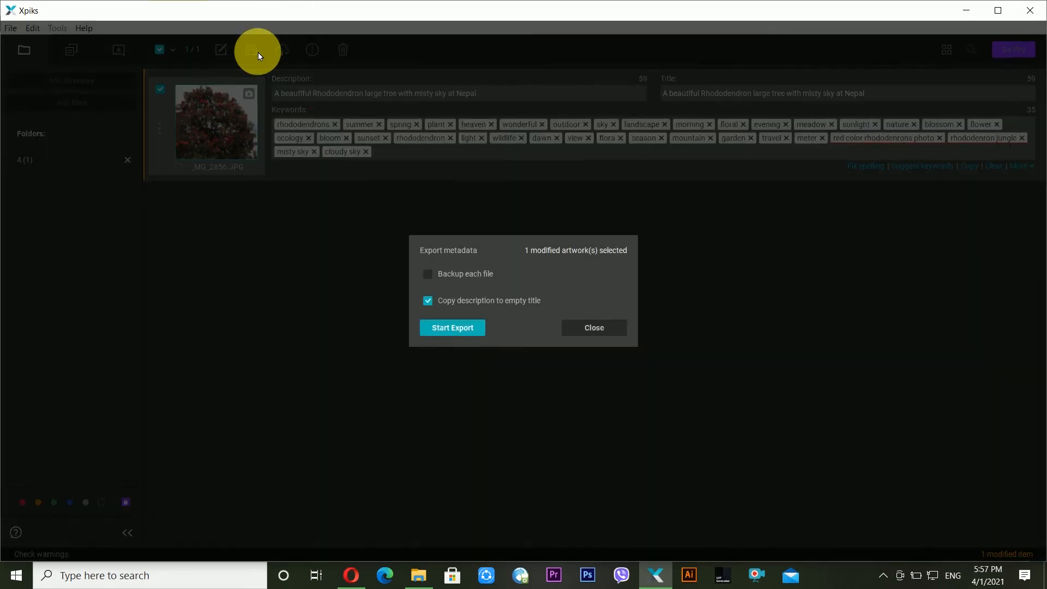
pyautogui.click(468, 330)
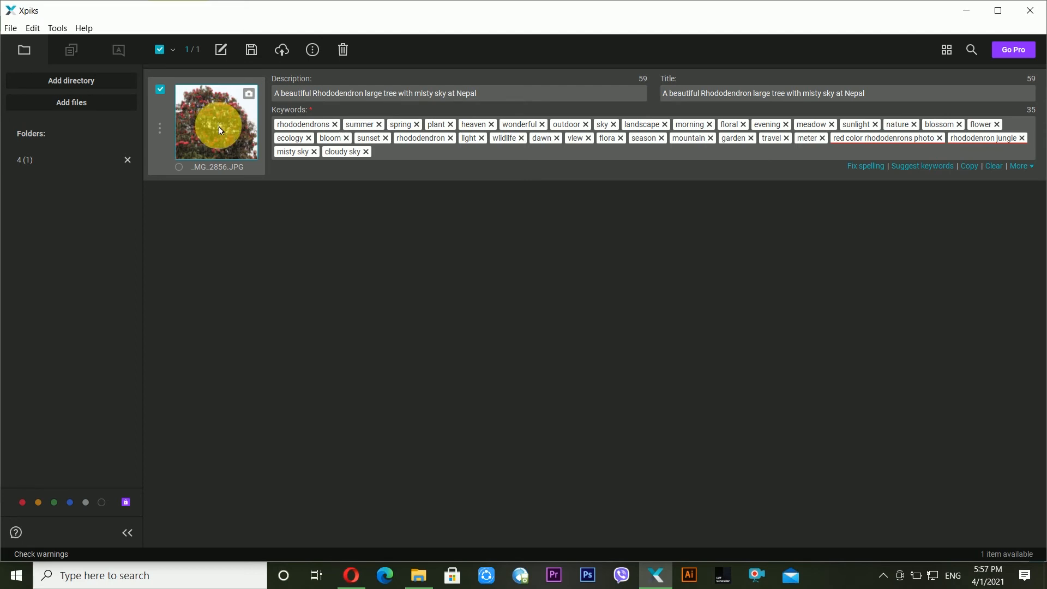
# Open the upload settings for the selected photo and review the Pond5 and Adobe Stock connection details
pyautogui.click(286, 48)
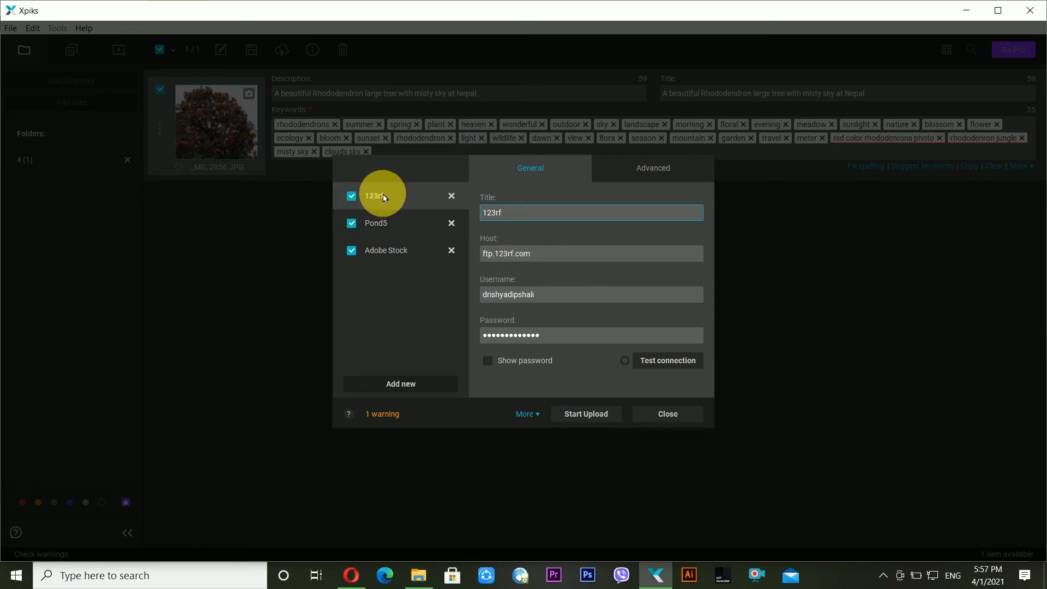
pyautogui.click(397, 224)
pyautogui.click(399, 251)
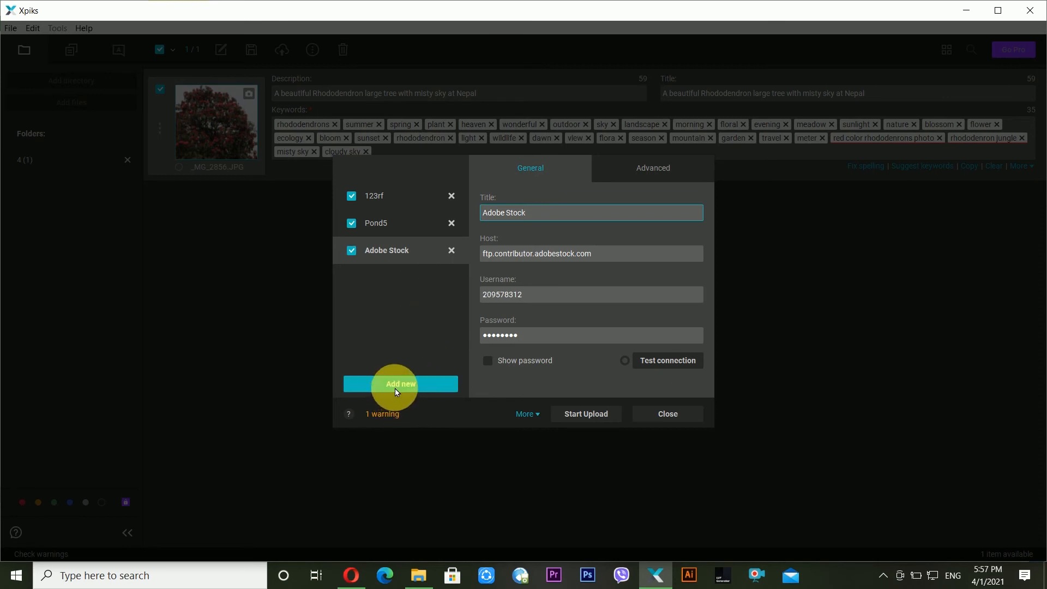
pyautogui.click(427, 383)
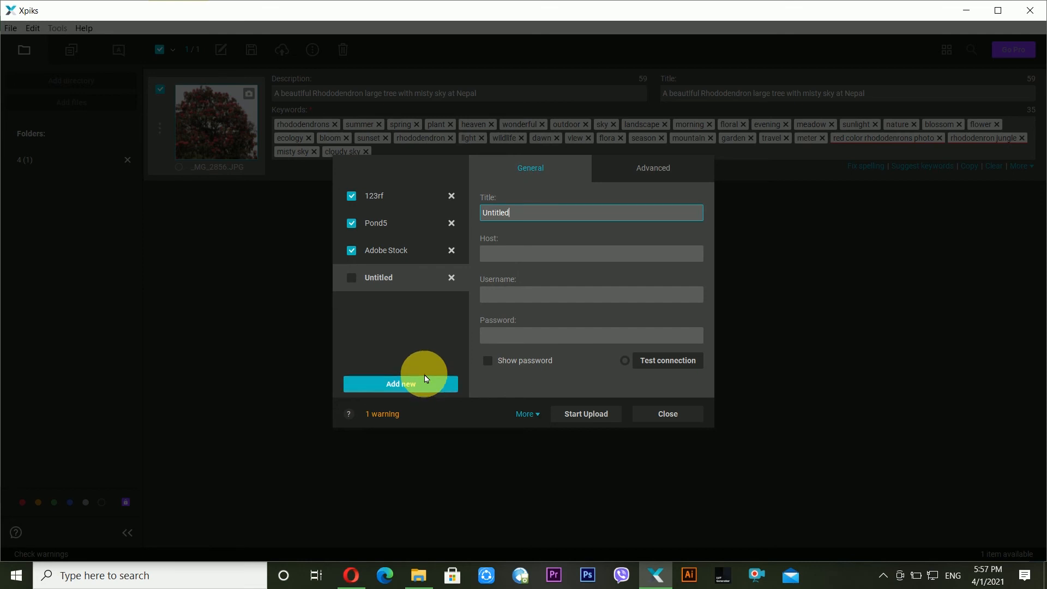
pyautogui.click(512, 218)
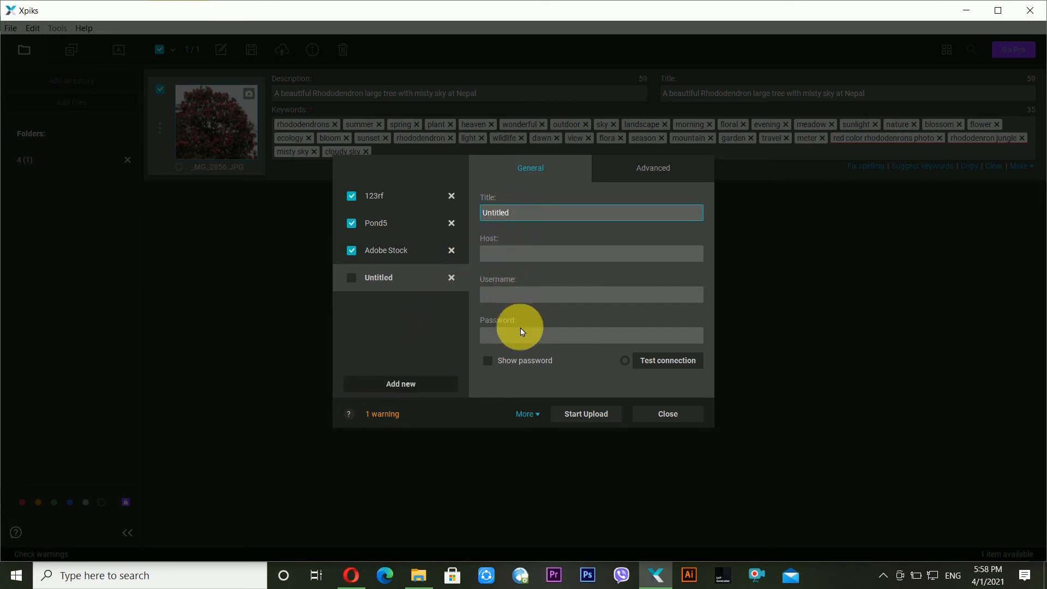
pyautogui.click(455, 278)
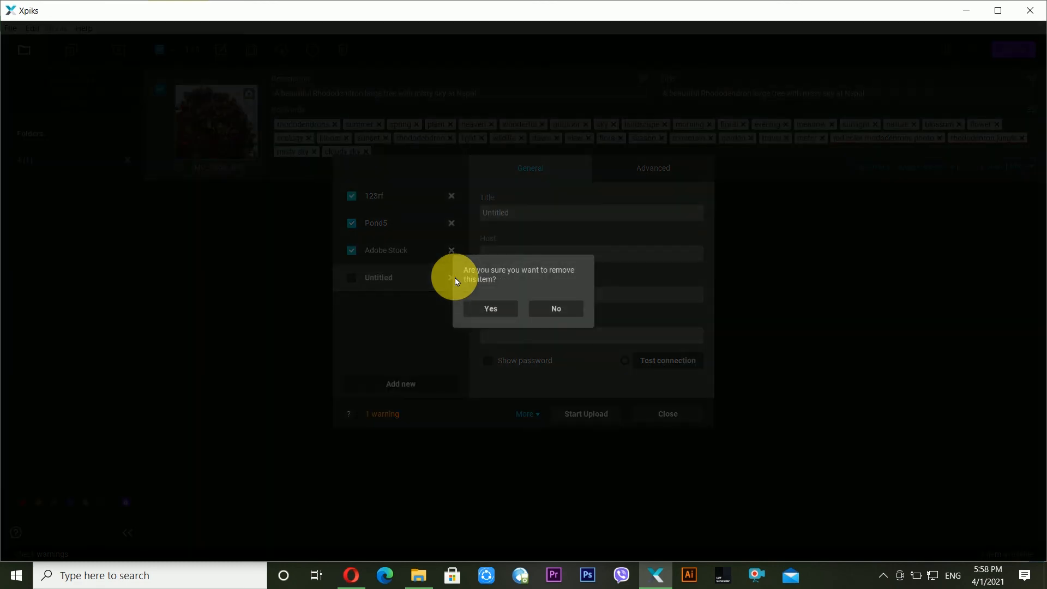
pyautogui.click(499, 310)
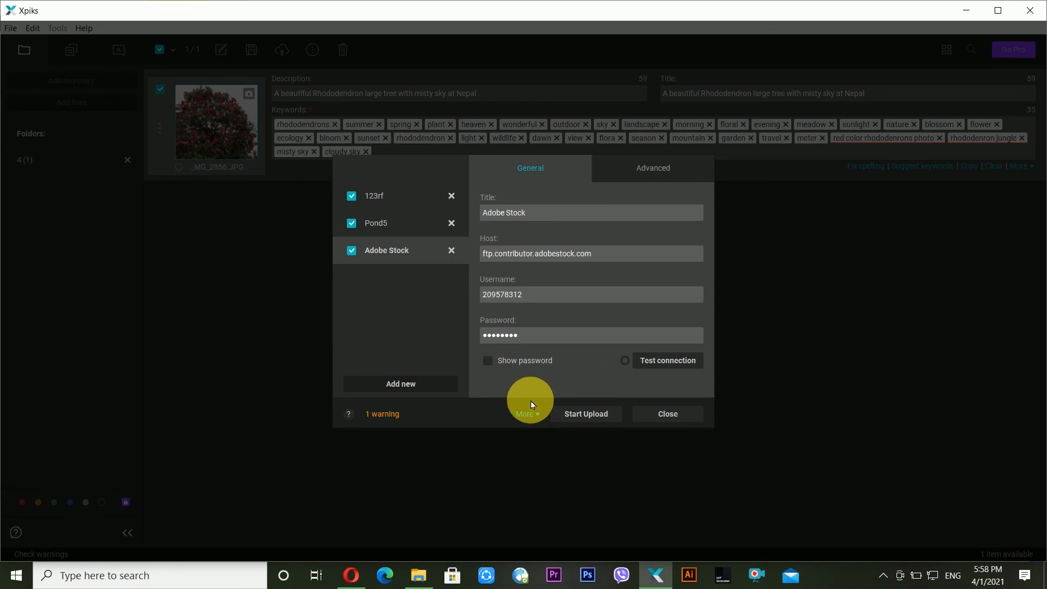
# Start uploading the selected photo to 123rf, Pond5 and Adobe Stock
pyautogui.click(584, 415)
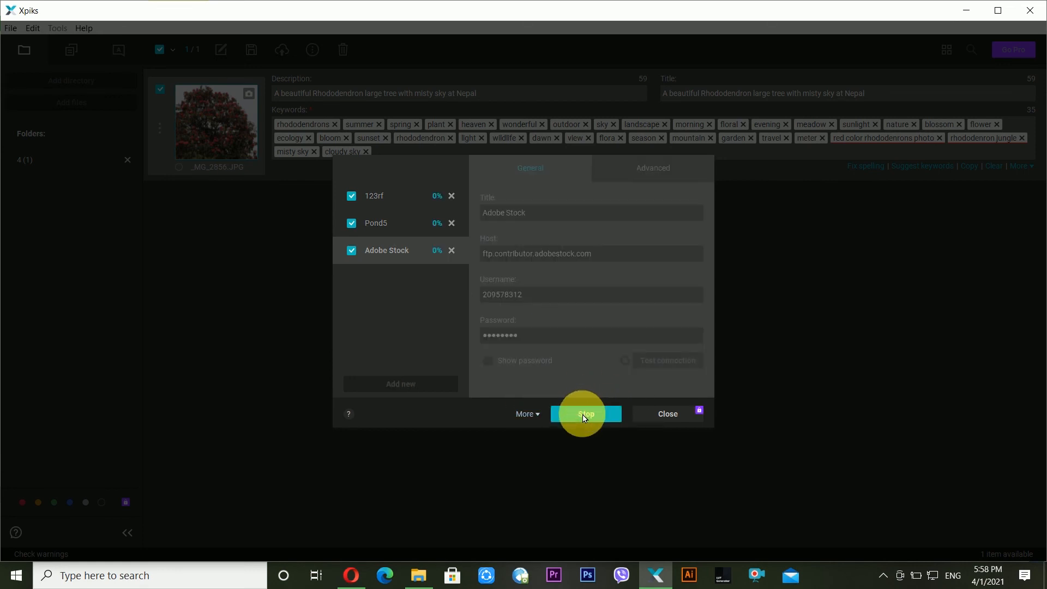